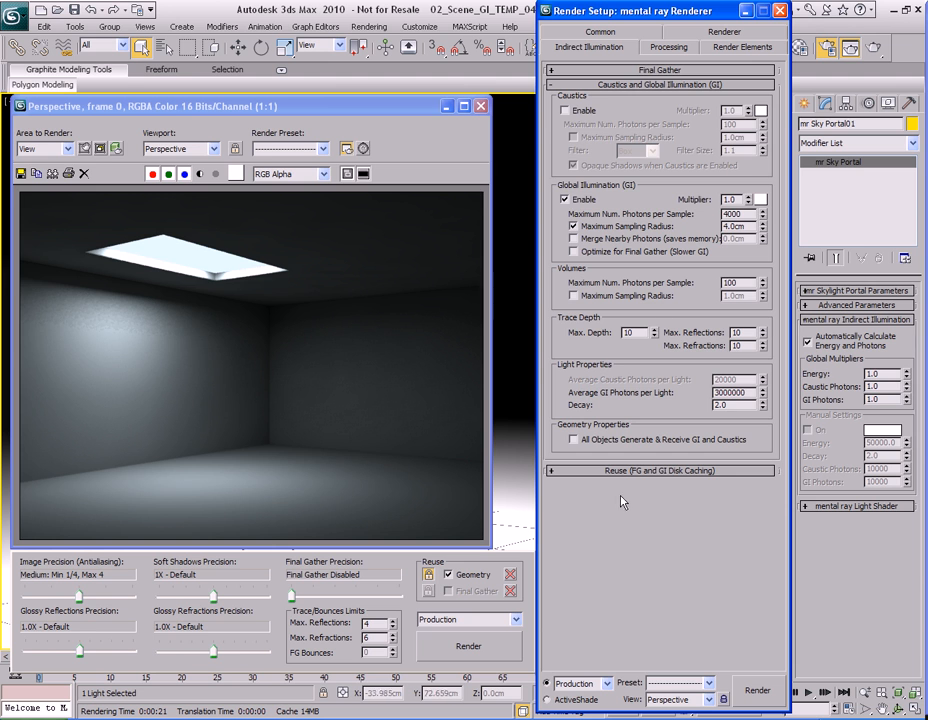
# Set the caustics and GI photon map caching to Read/Write Photons to Map Files, saved as myPhotons in the renderassets folder
pyautogui.click(665, 86)
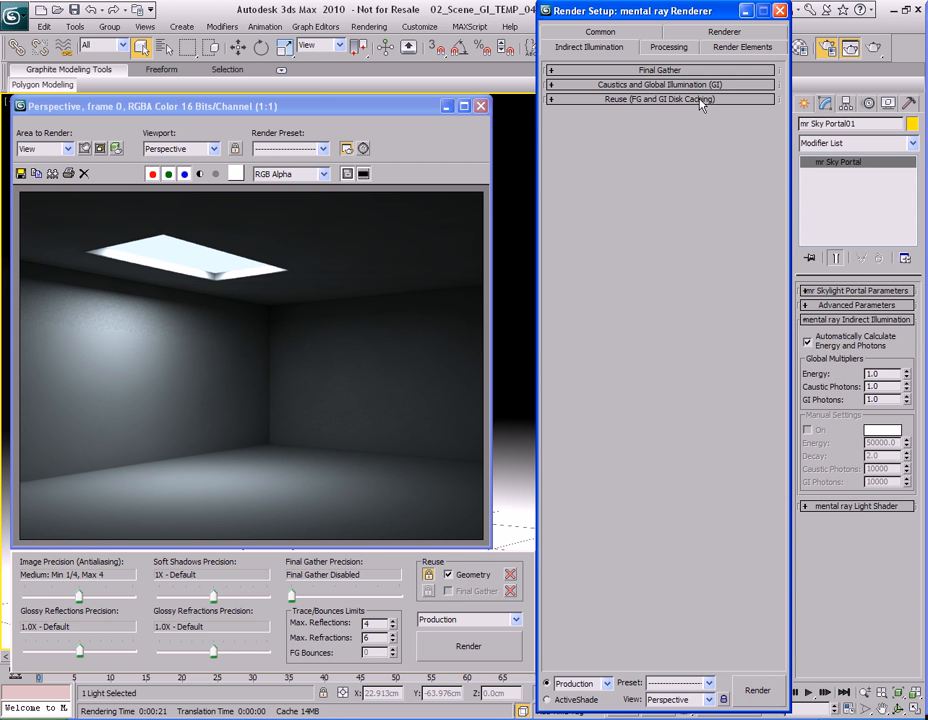
pyautogui.click(660, 100)
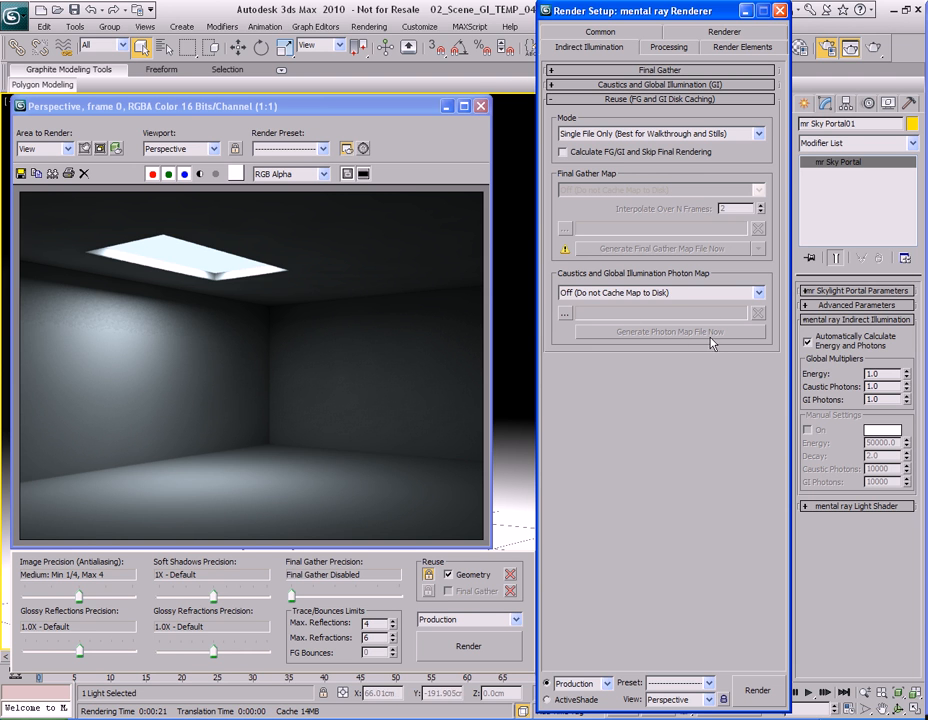
pyautogui.click(690, 293)
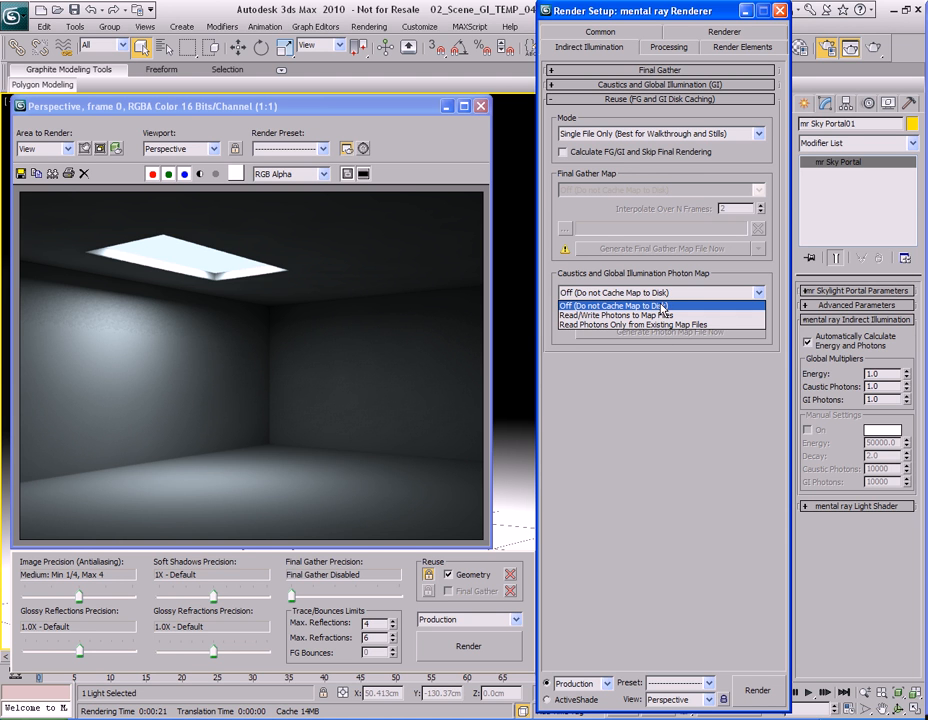
pyautogui.click(661, 305)
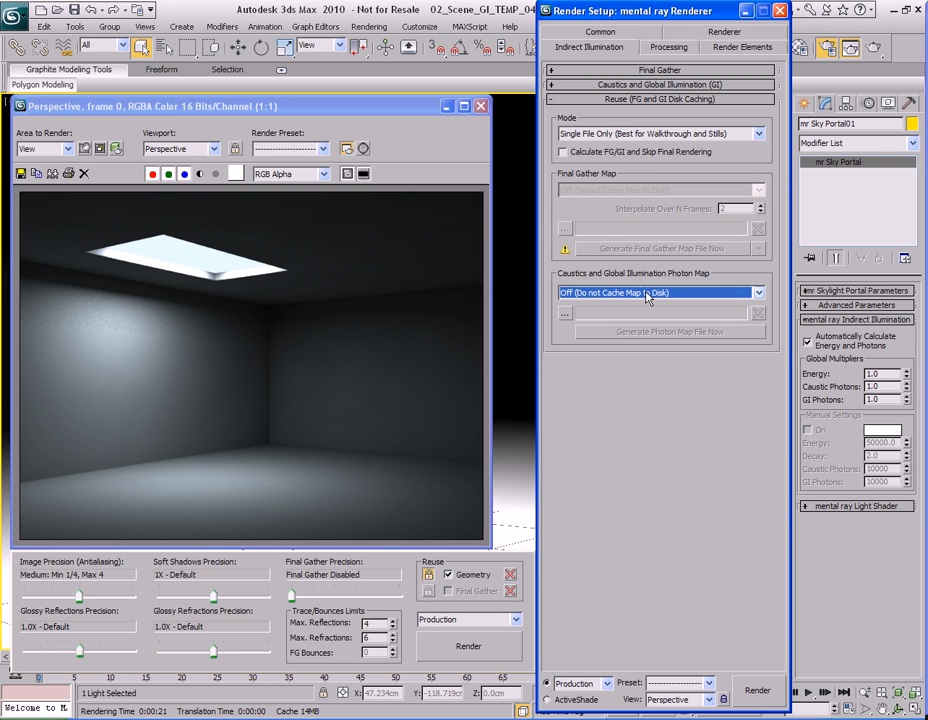
pyautogui.click(640, 350)
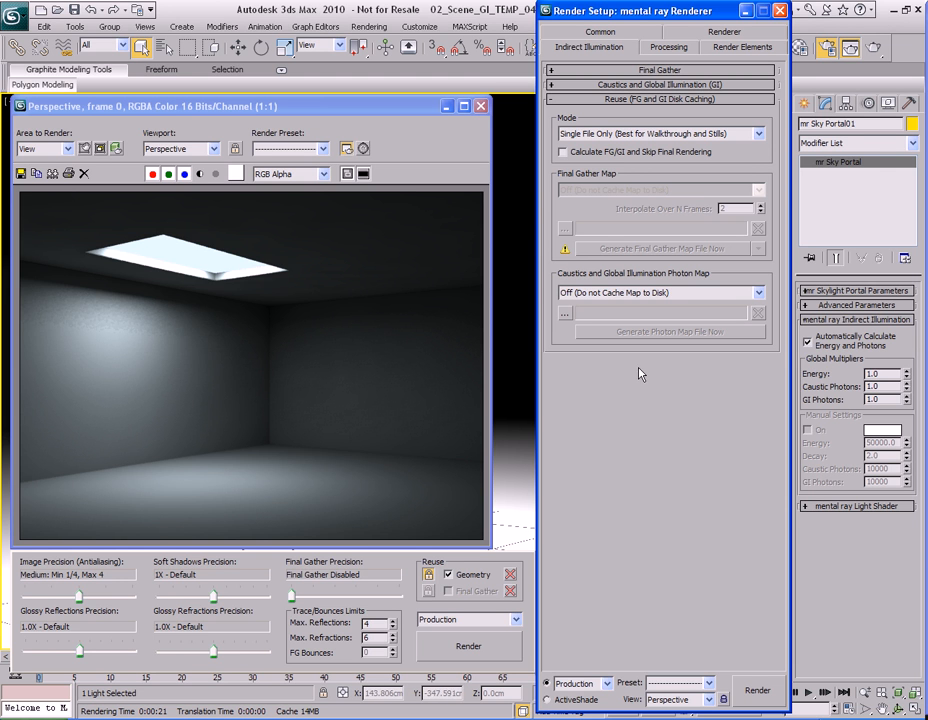
pyautogui.click(620, 292)
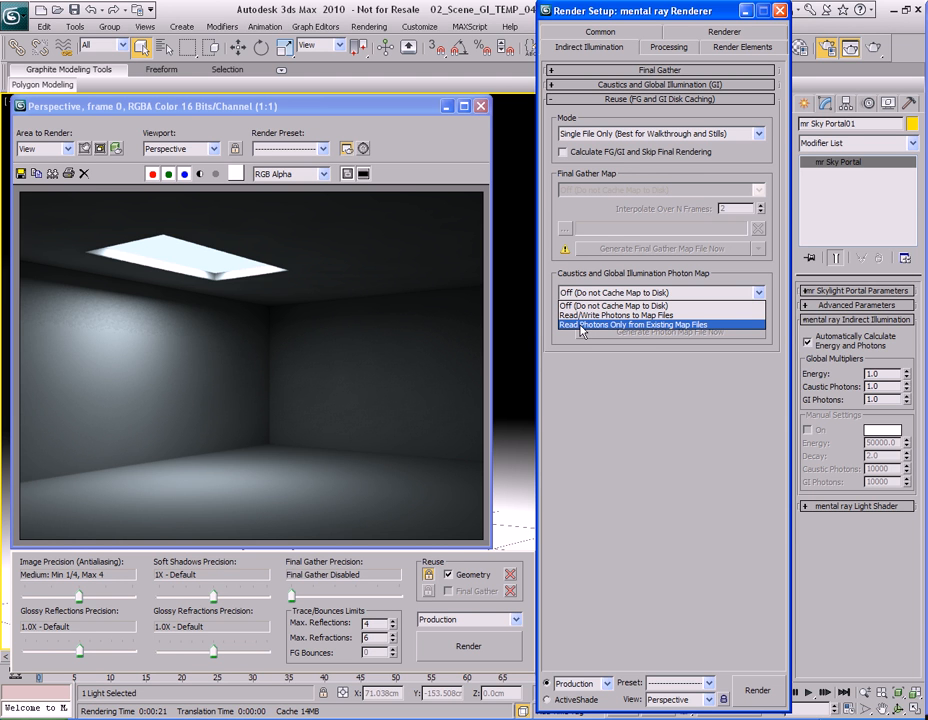
pyautogui.click(644, 320)
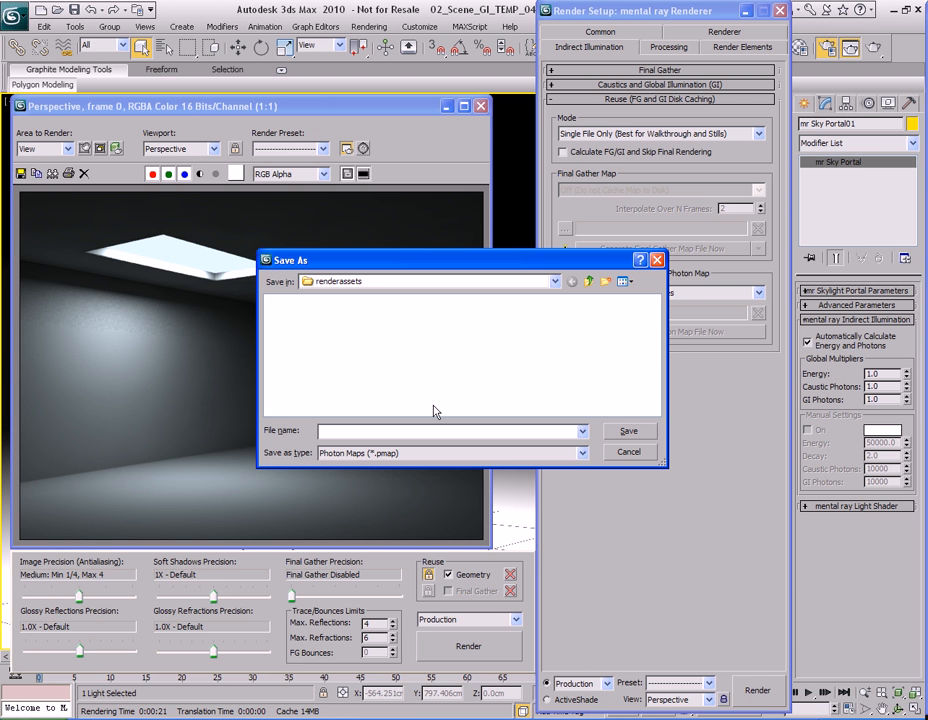
pyautogui.write('myPhotons')
pyautogui.press('Return')
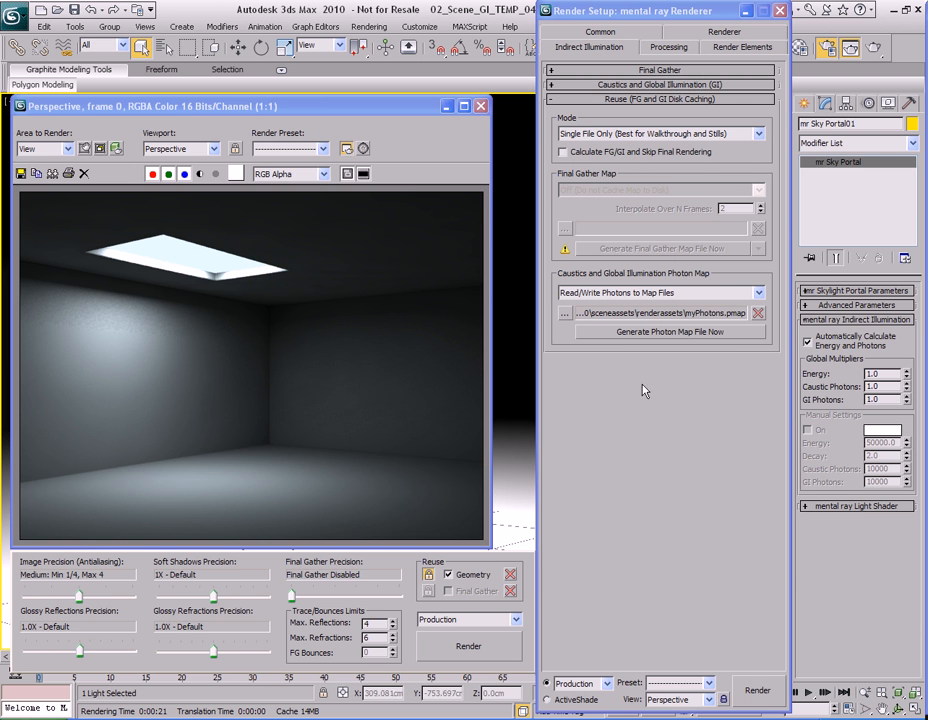
# Keep myPhotons.pmap as the photon map file and generate the photon map to disk
pyautogui.click(602, 318)
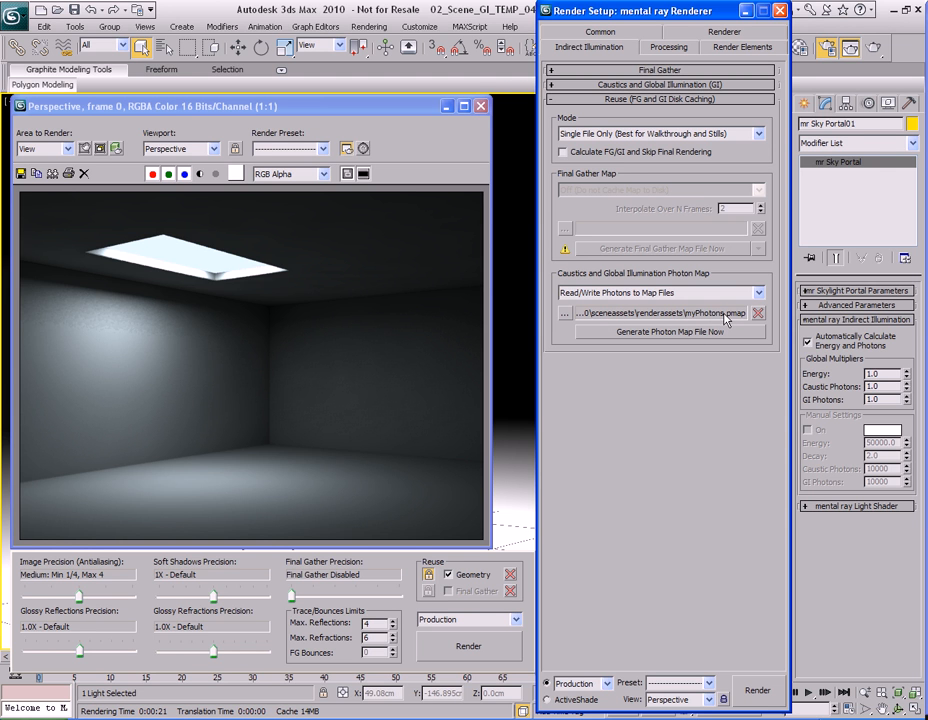
pyautogui.click(565, 313)
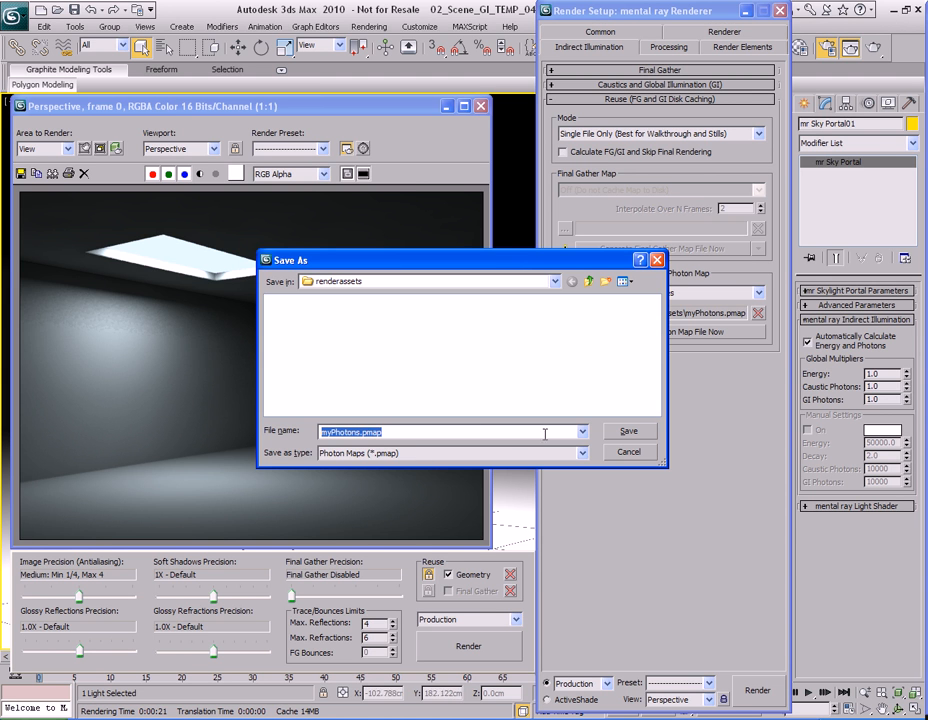
pyautogui.click(628, 431)
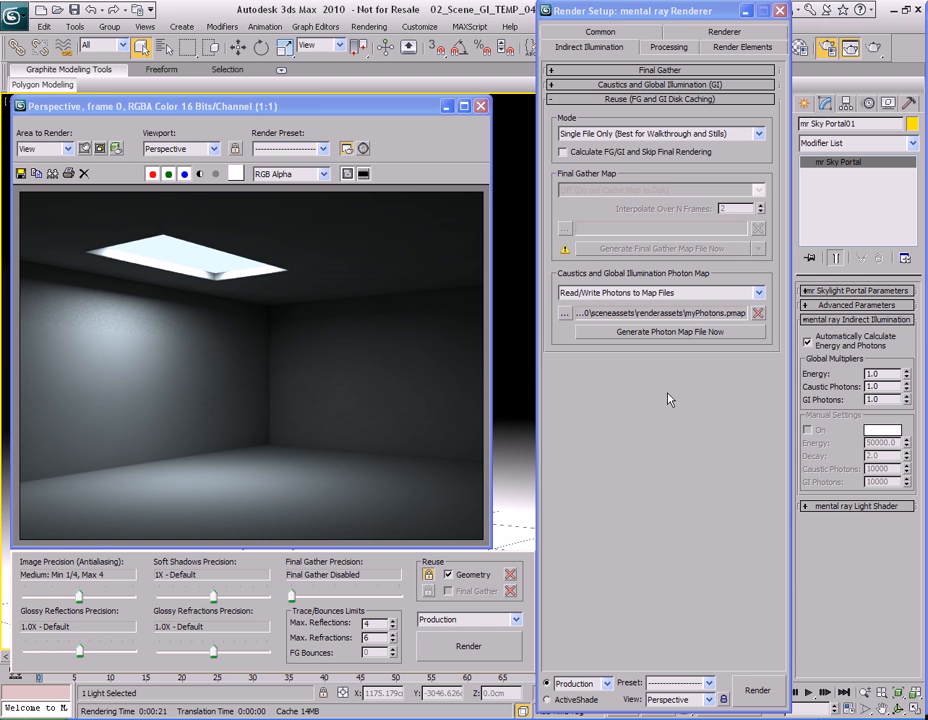
pyautogui.click(670, 333)
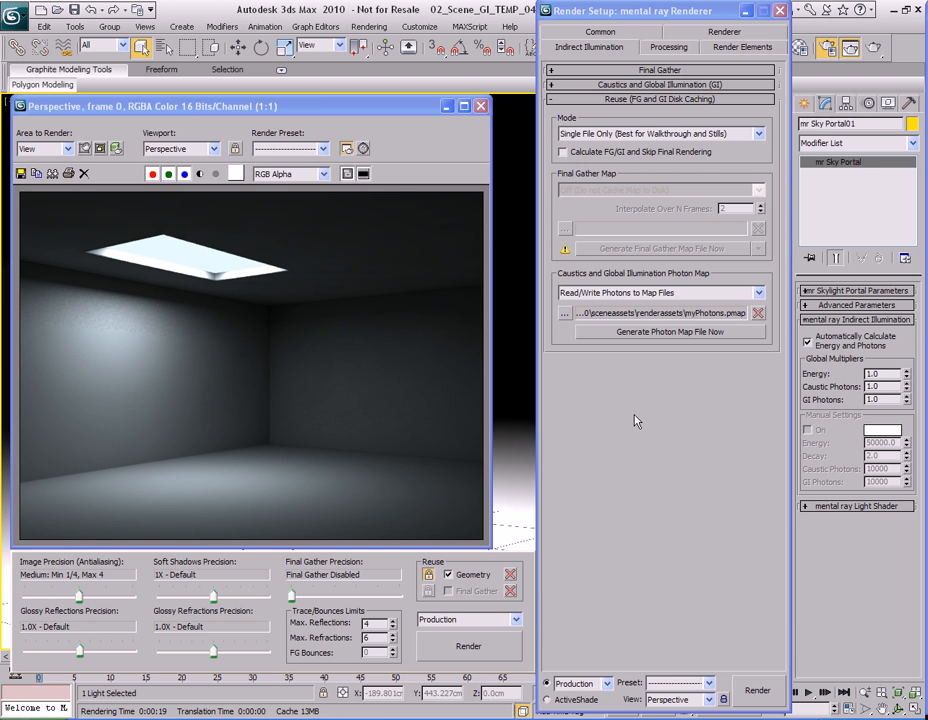
# Examine the size and details of the photon map file in the renderassets folder, then leave without saving
pyautogui.click(565, 315)
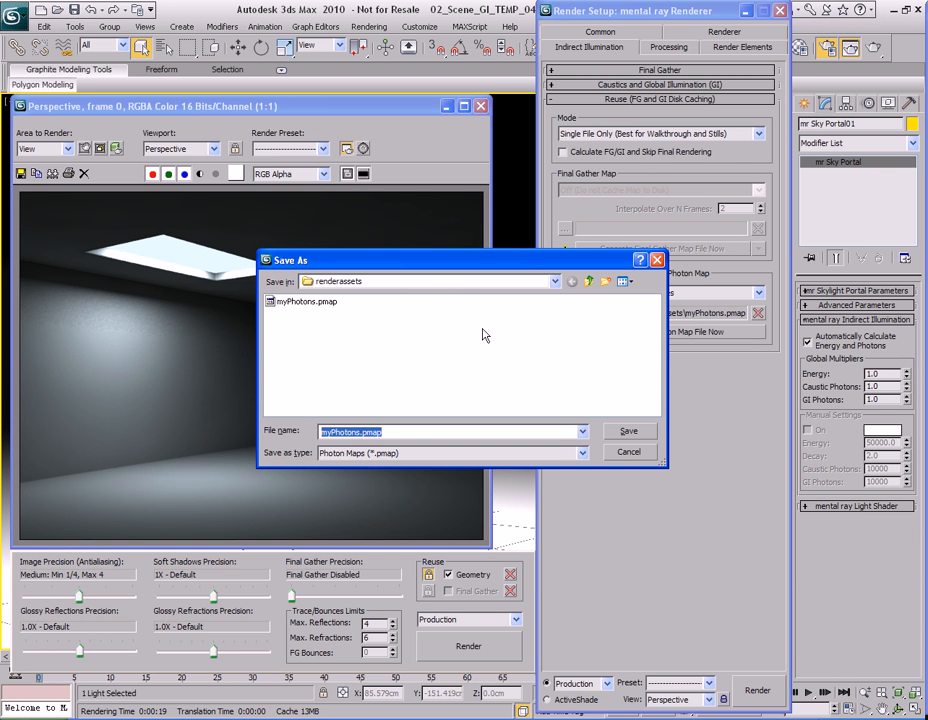
pyautogui.rightClick(444, 331)
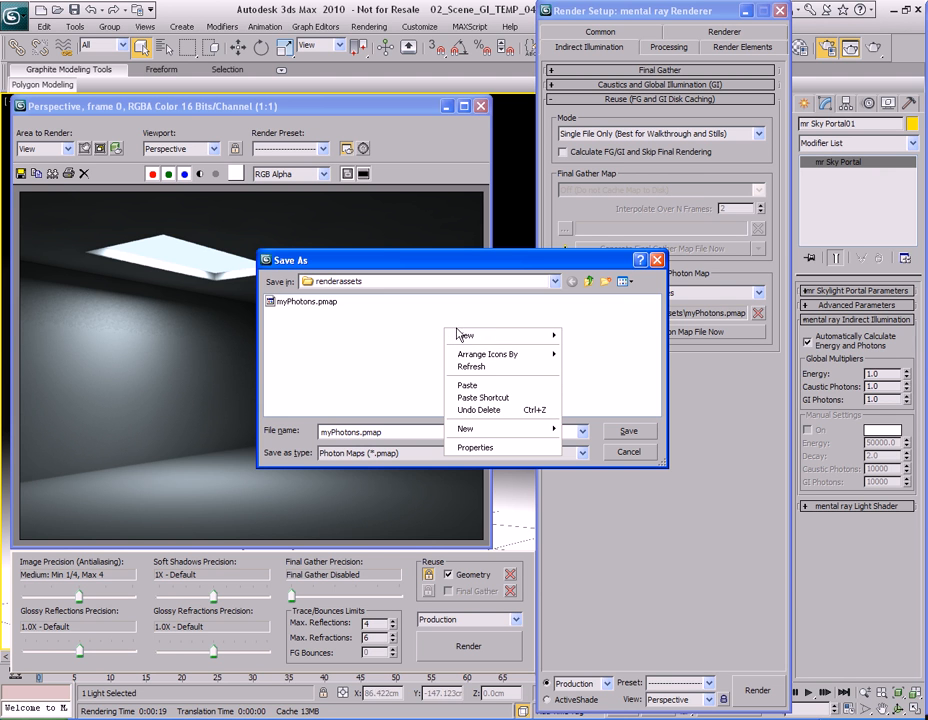
pyautogui.moveTo(512, 336)
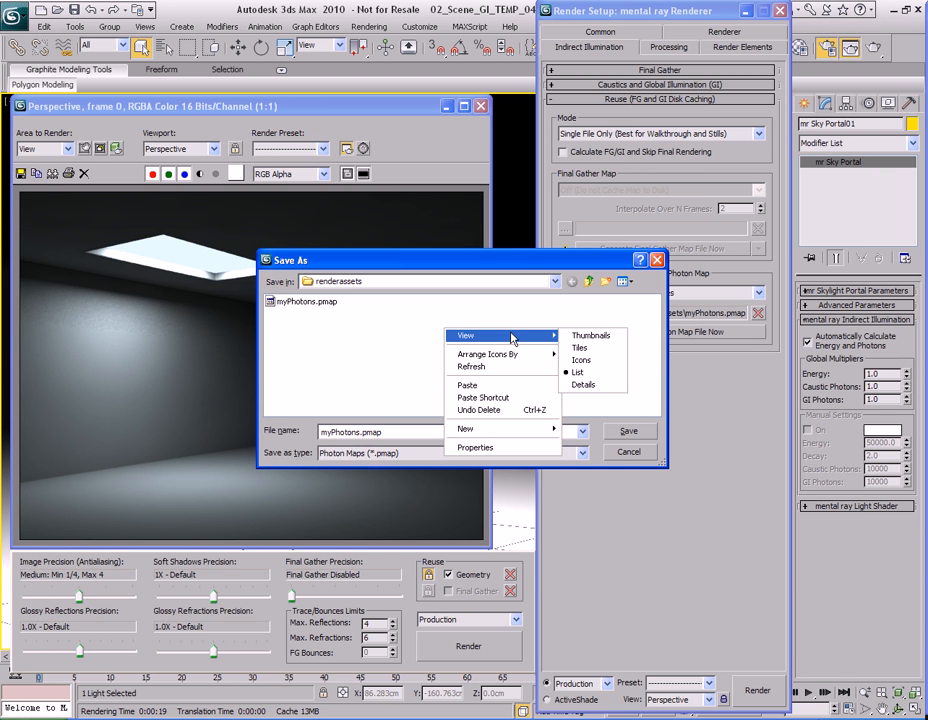
pyautogui.click(584, 385)
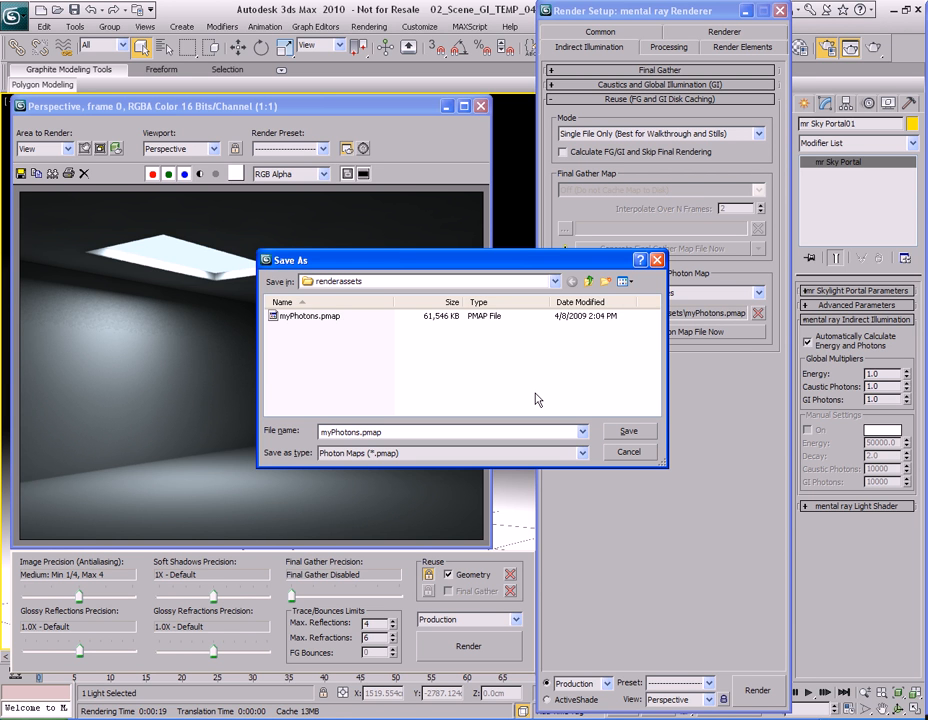
pyautogui.click(628, 451)
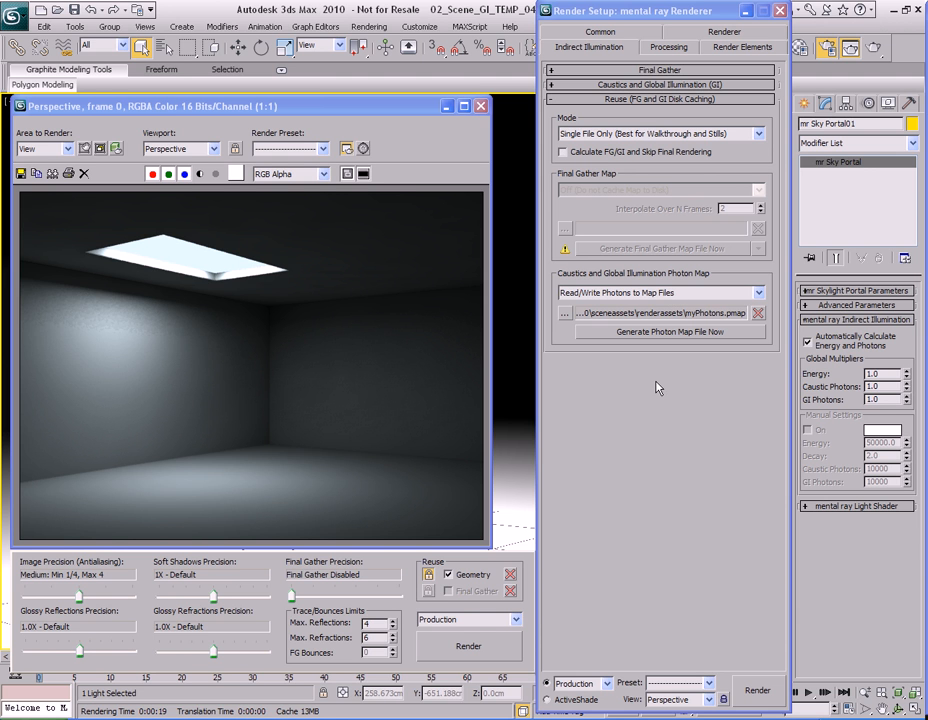
# Render the Perspective view with the cached photon map
pyautogui.click(472, 650)
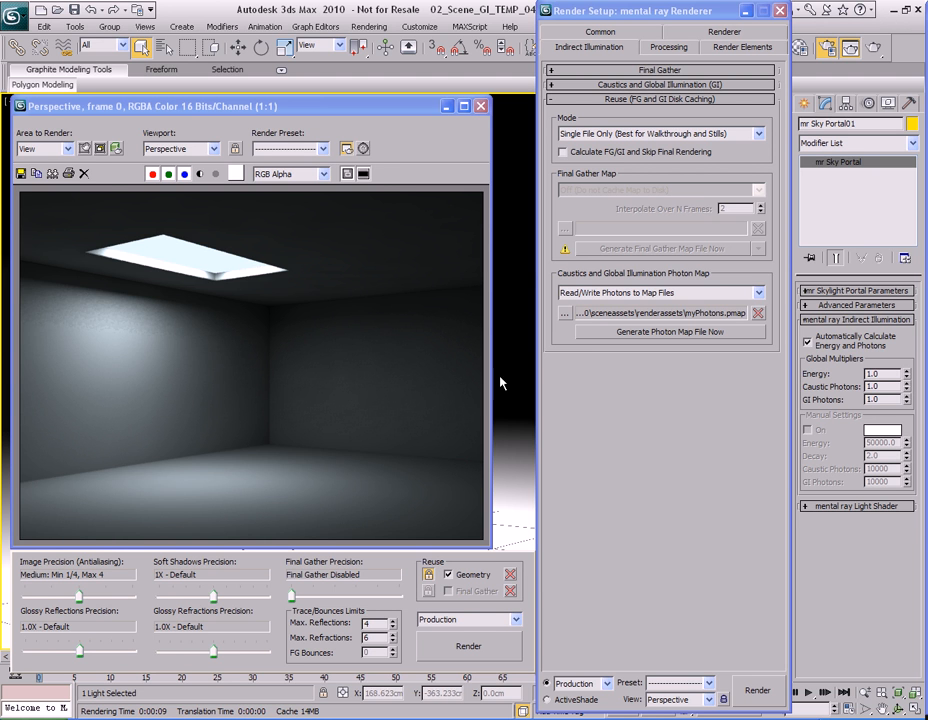
# Set the photon map to Read Photons Only from Existing Map Files using myPhotons.pmap, and render the Perspective view
pyautogui.click(645, 293)
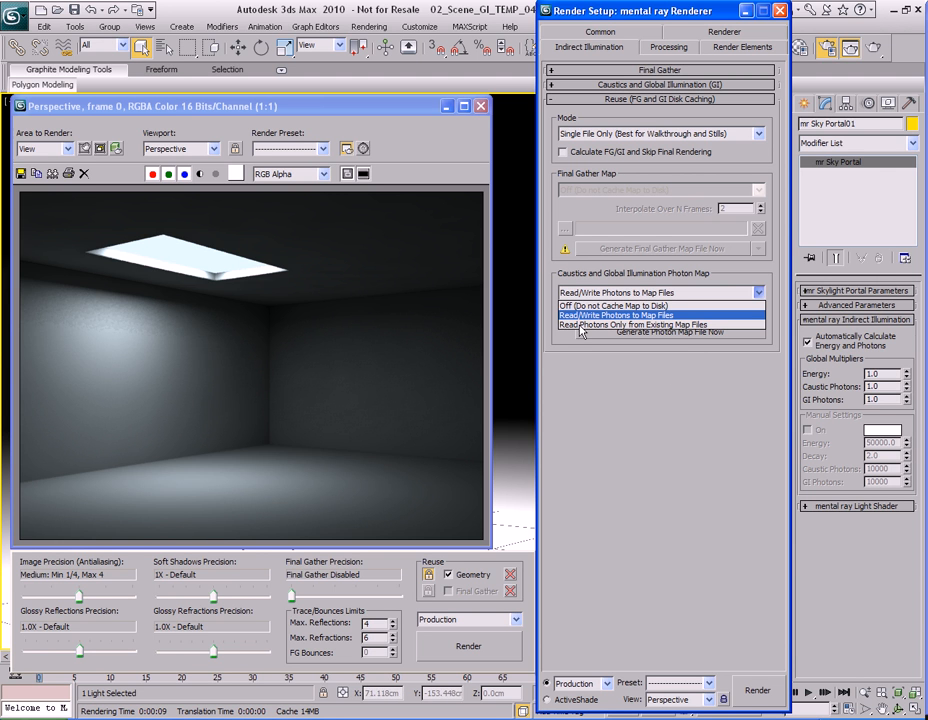
pyautogui.click(691, 325)
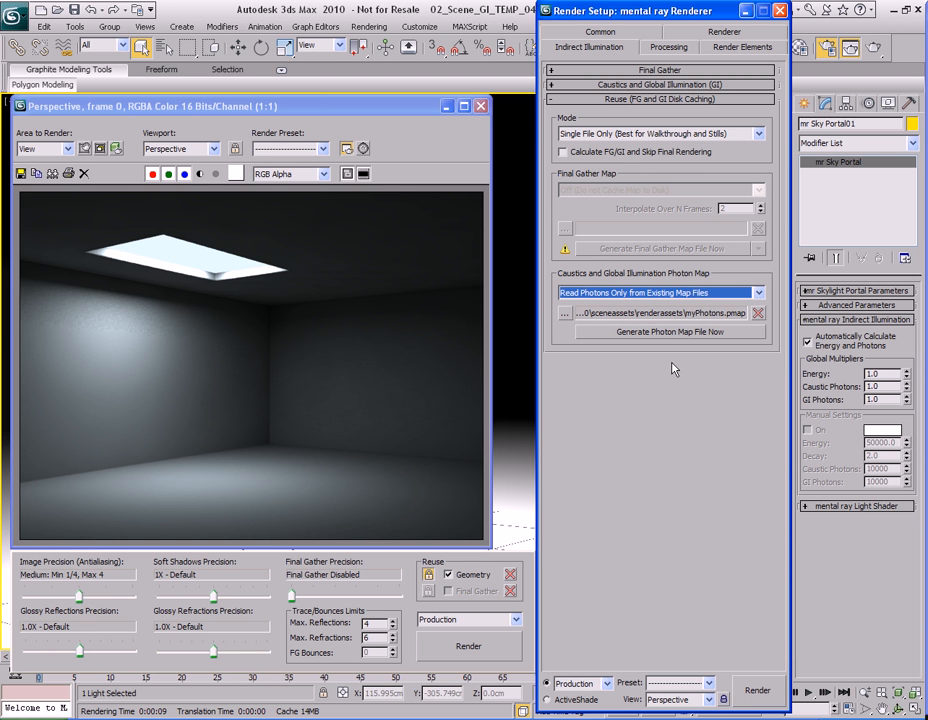
pyautogui.click(565, 320)
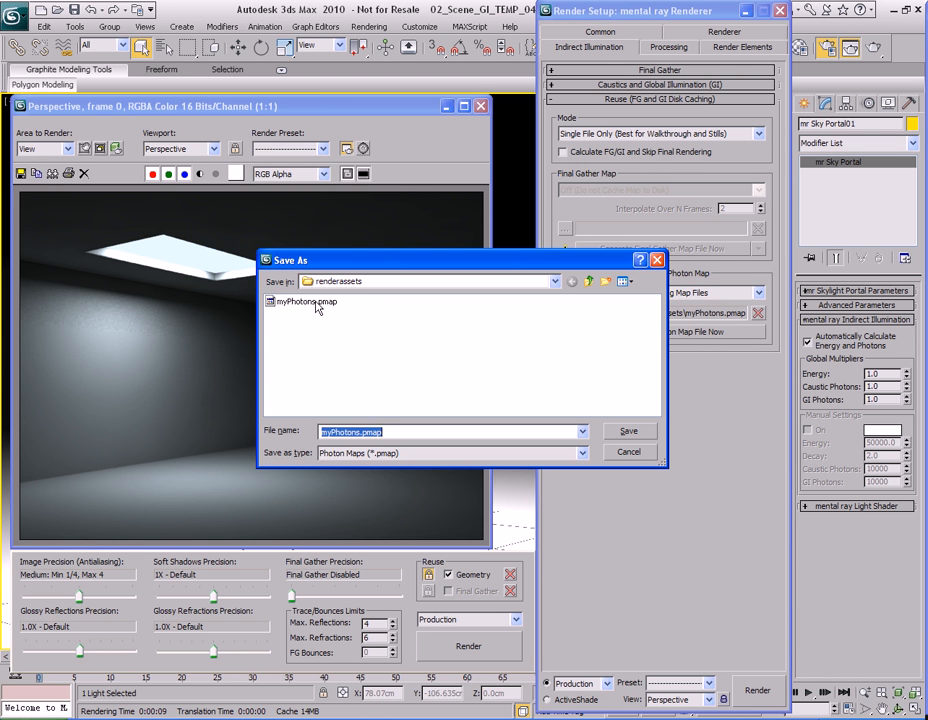
pyautogui.click(310, 301)
pyautogui.click(628, 432)
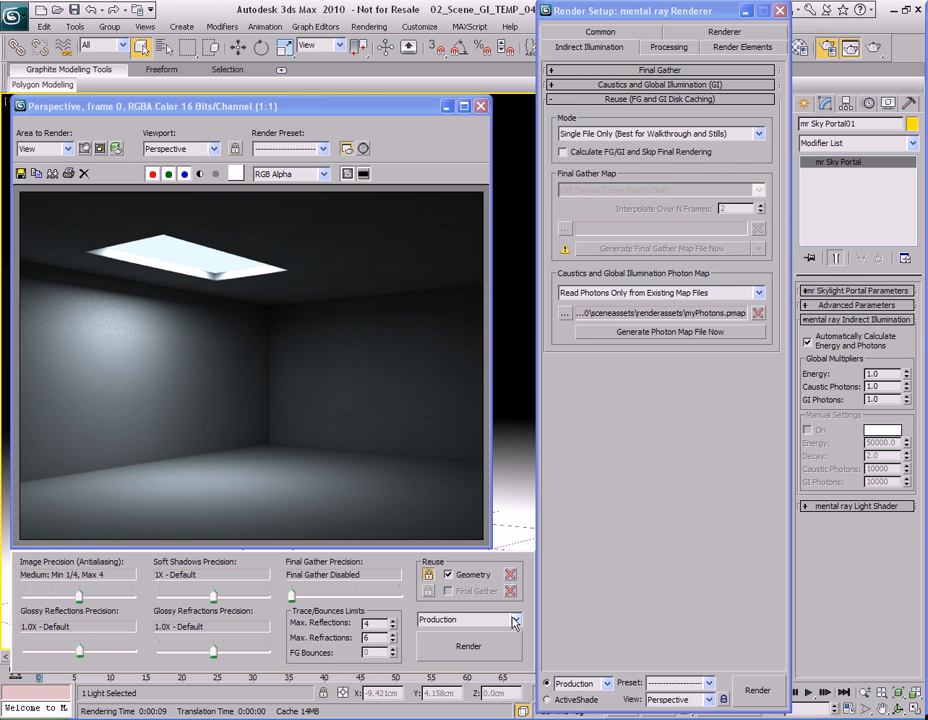
pyautogui.click(470, 647)
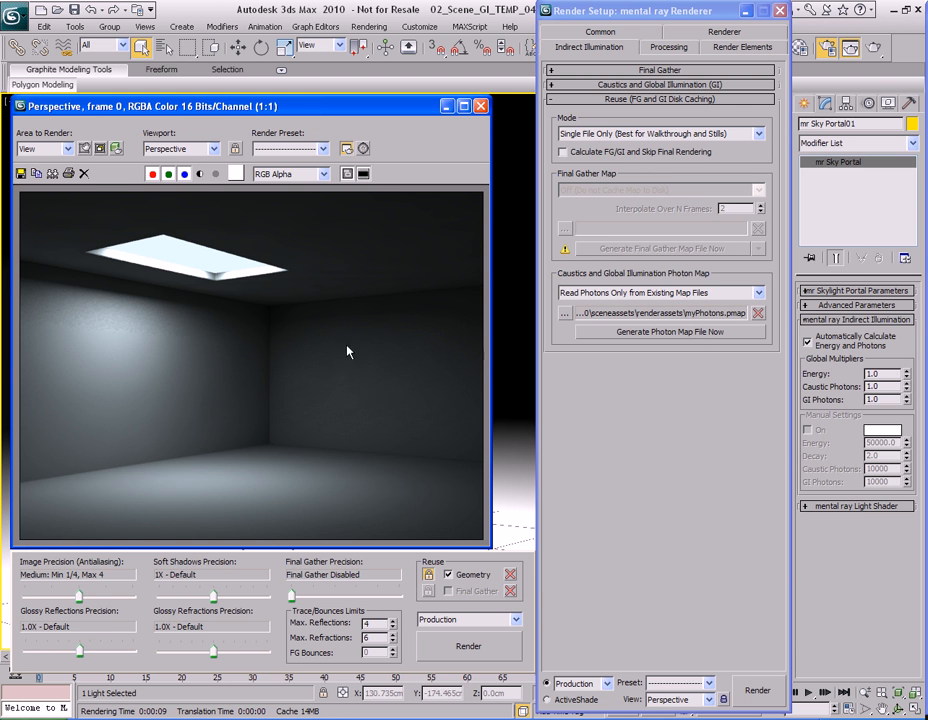
# Set the photon map caching to Read/Write Photons to Map Files with a new map file named tinyMap
pyautogui.click(590, 296)
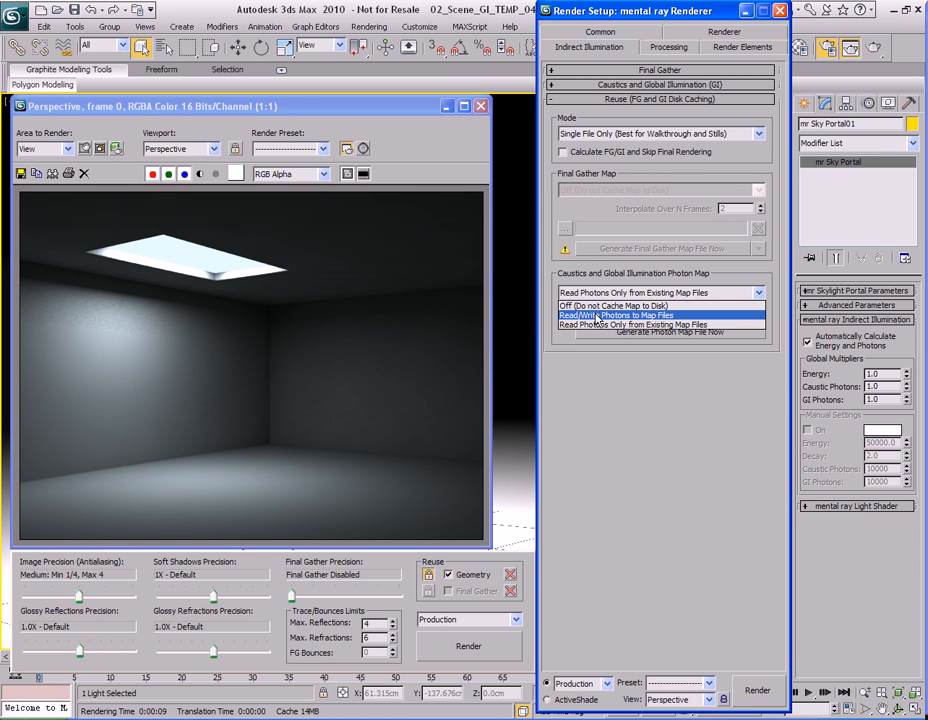
pyautogui.click(646, 316)
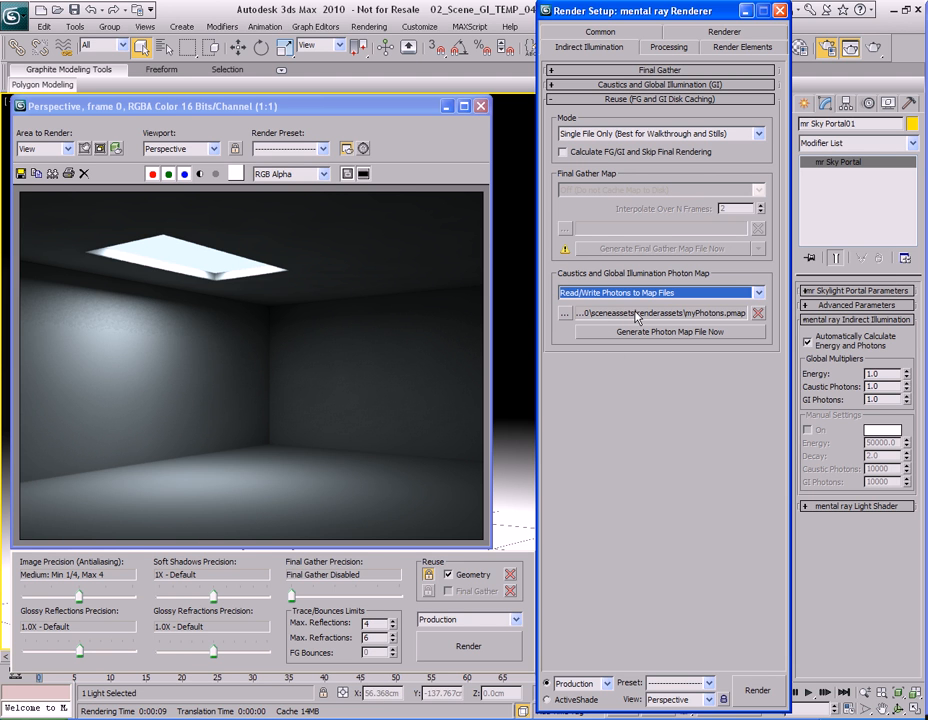
pyautogui.click(565, 313)
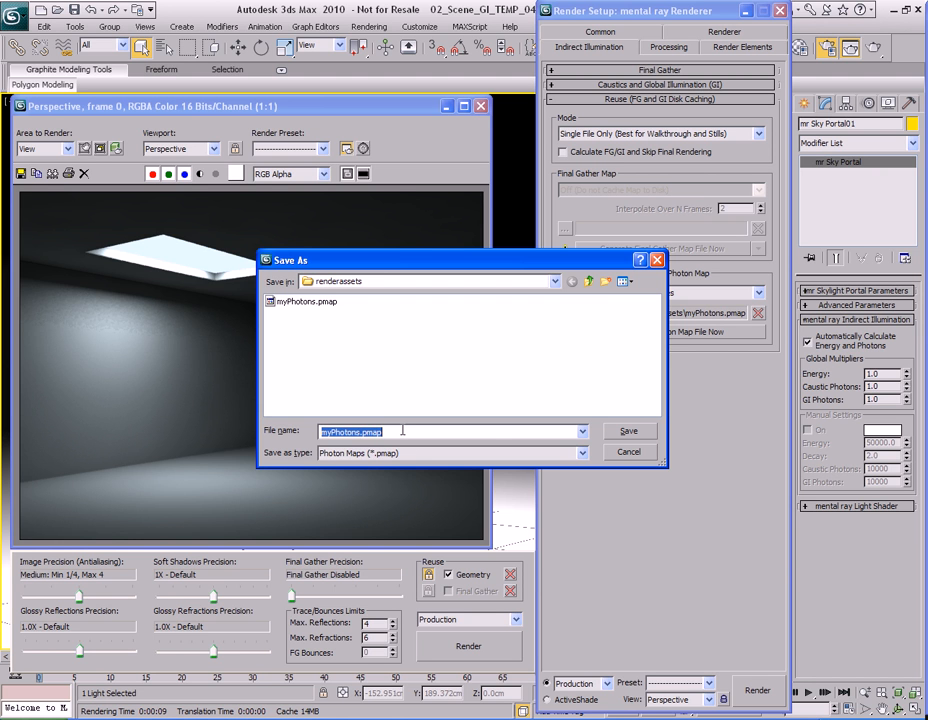
pyautogui.click(627, 452)
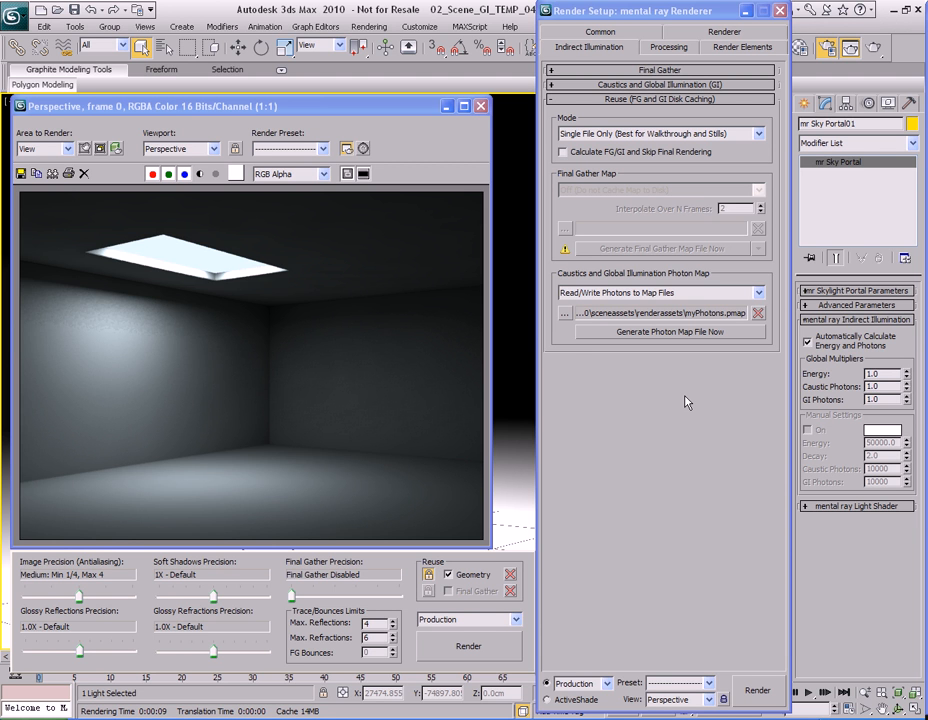
pyautogui.click(564, 313)
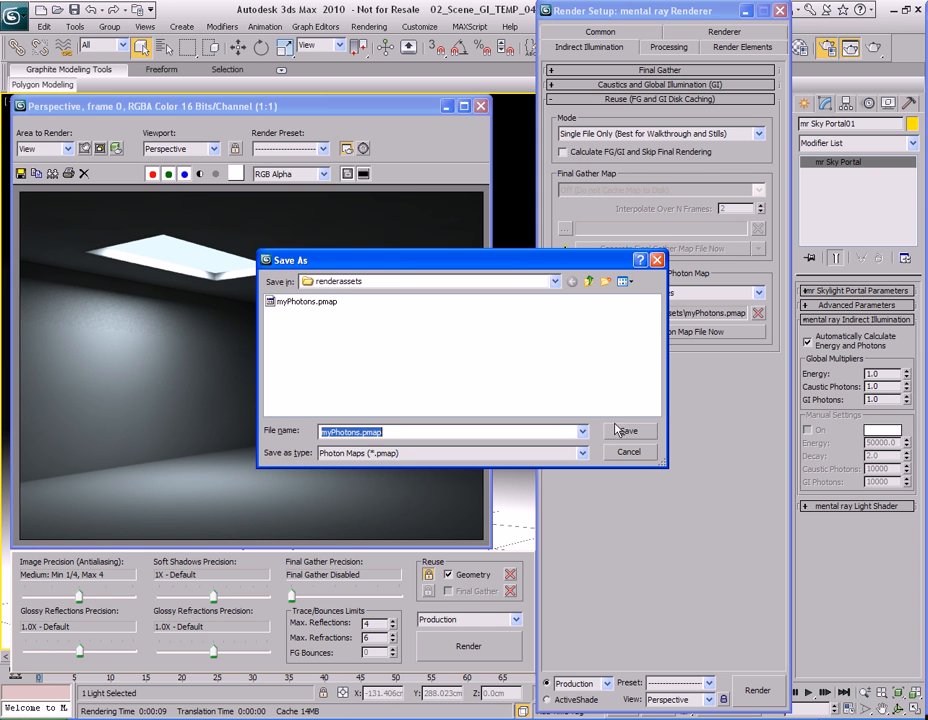
pyautogui.click(310, 302)
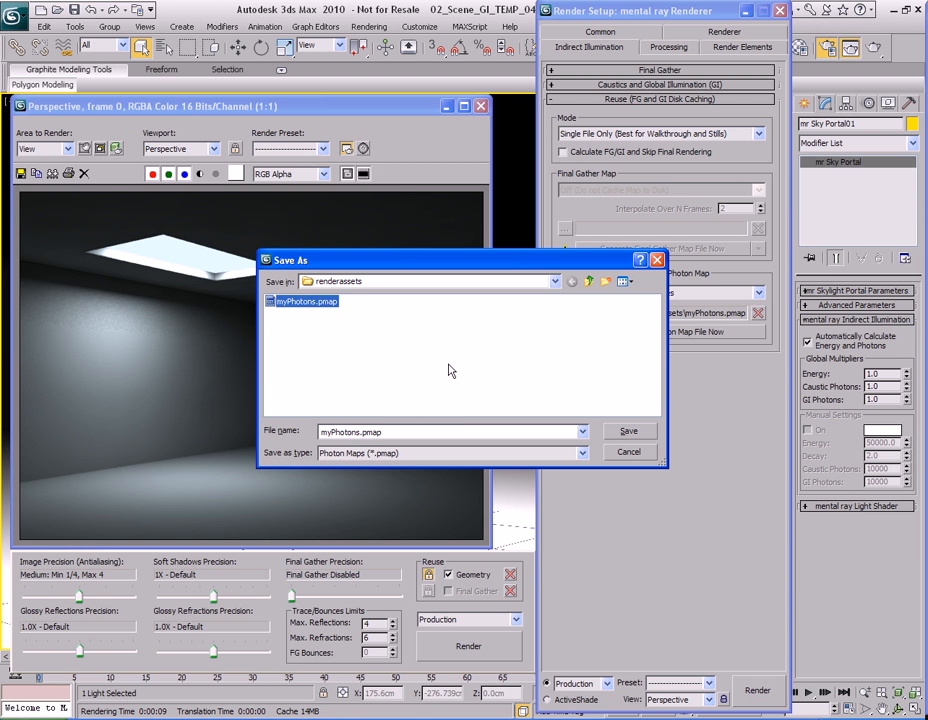
pyautogui.doubleClick(431, 432)
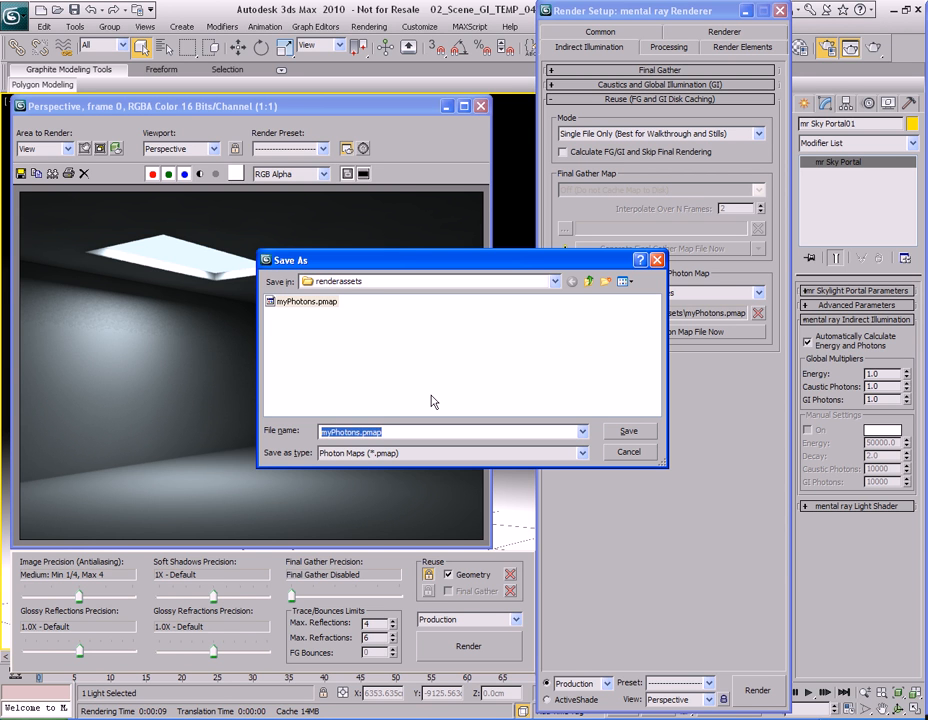
pyautogui.press('BackSpace')
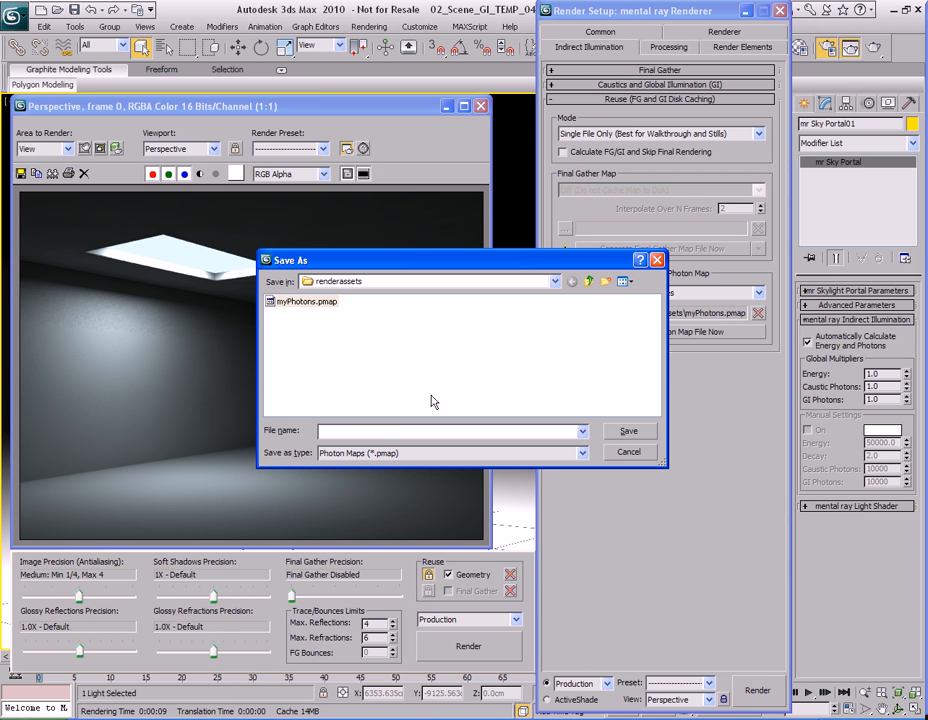
pyautogui.write('tinyMap')
pyautogui.press('Return')
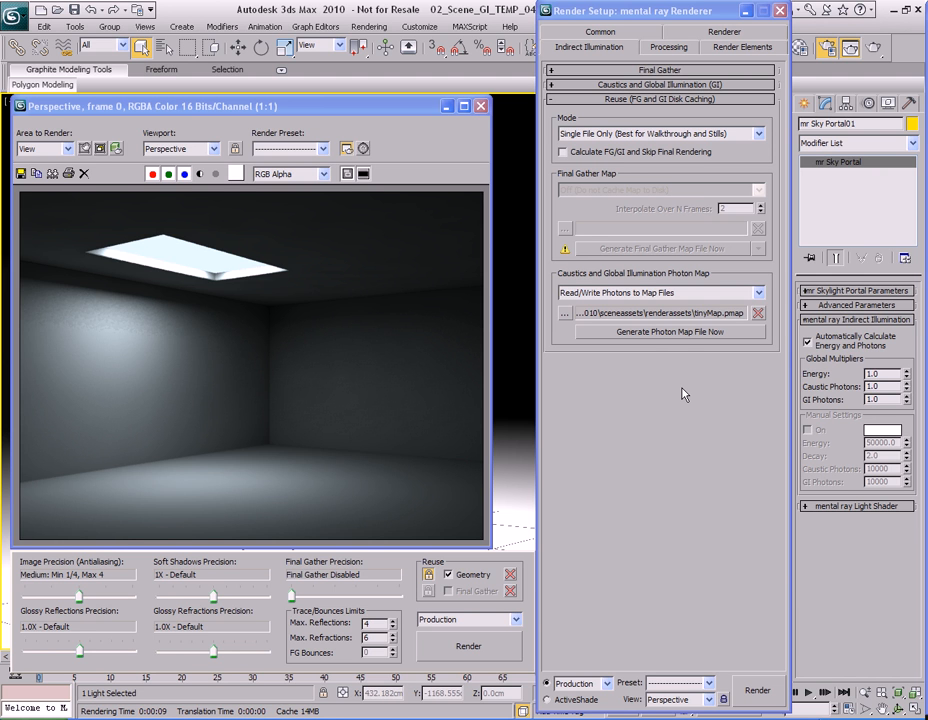
# Enable Merge Nearby Photons for global illumination and set its distance to 10 cm
pyautogui.click(652, 99)
pyautogui.click(645, 85)
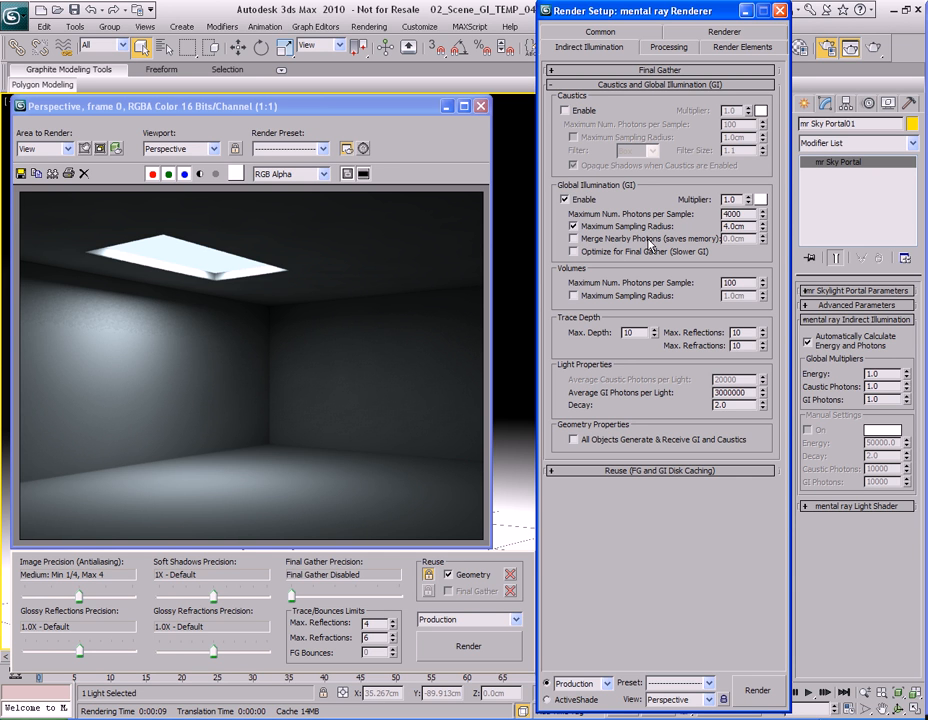
pyautogui.click(574, 239)
pyautogui.doubleClick(749, 238)
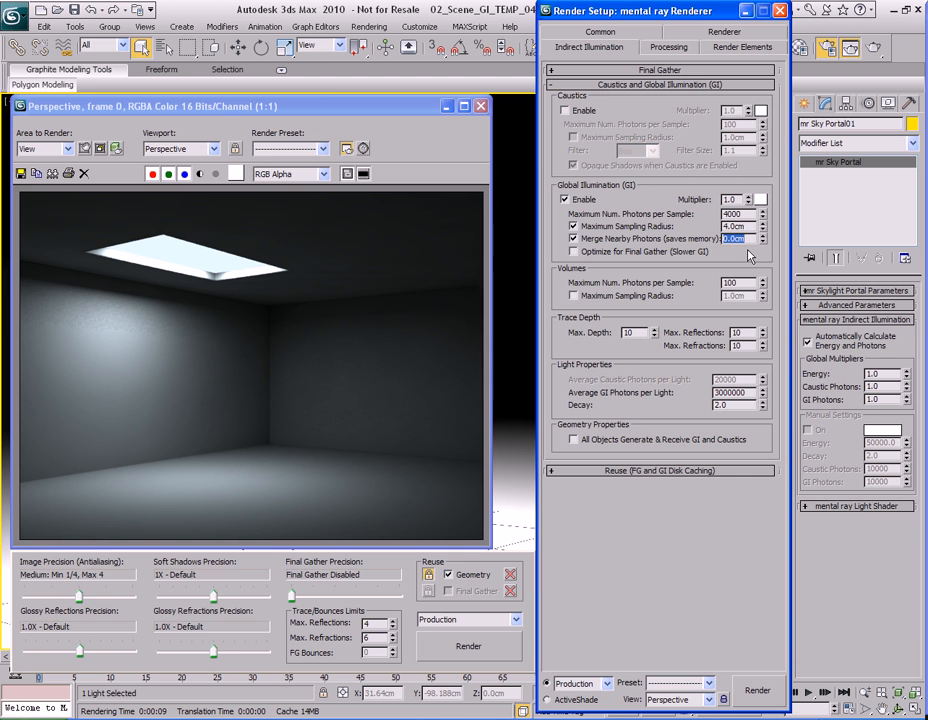
pyautogui.write('10')
pyautogui.press('Return')
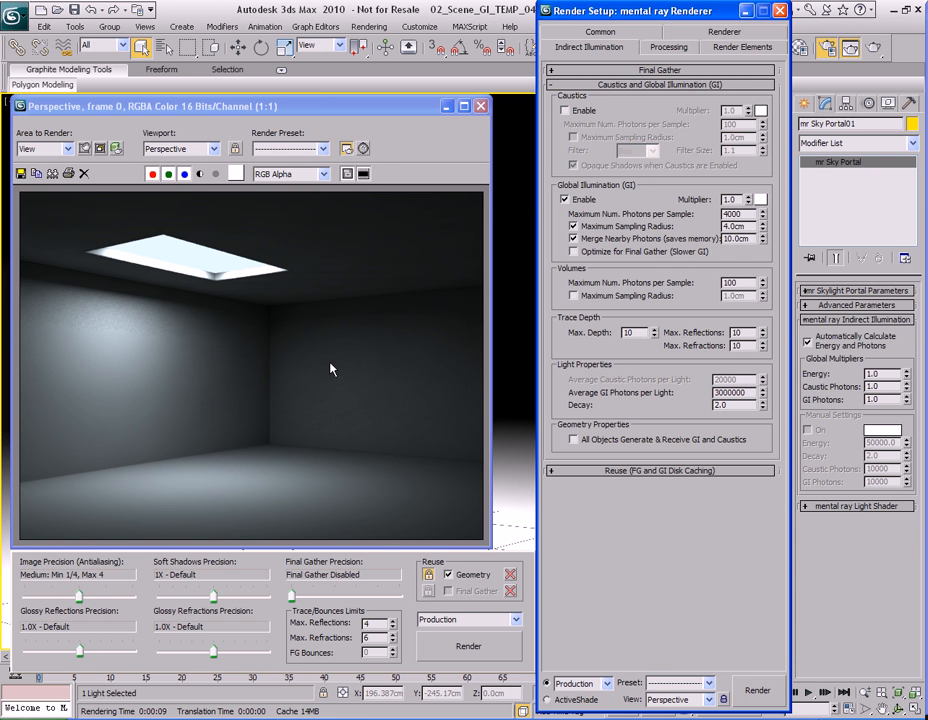
# Set the Merge Nearby Photons distance for global illumination to 0.1 cm
pyautogui.doubleClick(735, 240)
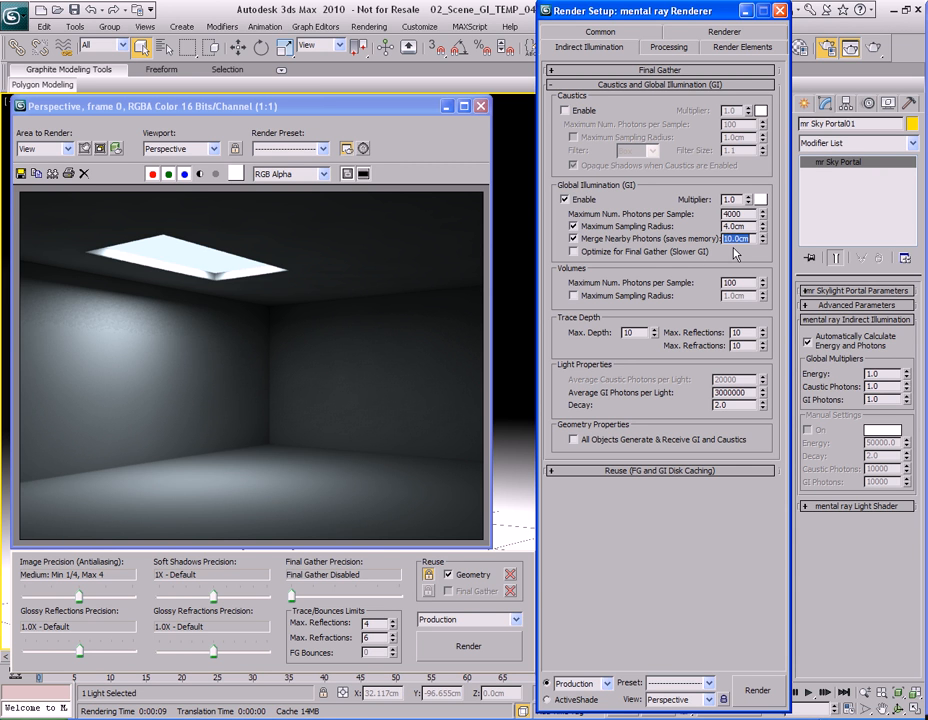
pyautogui.write('0.1')
pyautogui.press('Return')
pyautogui.click(731, 249)
# Generate the tinyMap.pmap photon map file from the disk caching settings
pyautogui.click(660, 85)
pyautogui.click(660, 101)
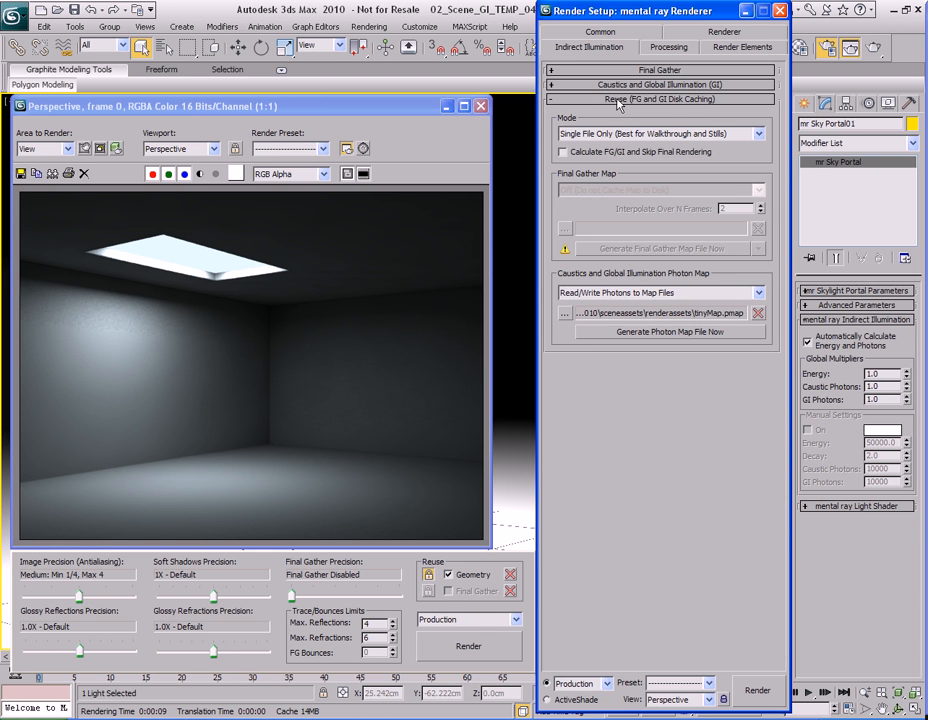
pyautogui.click(680, 331)
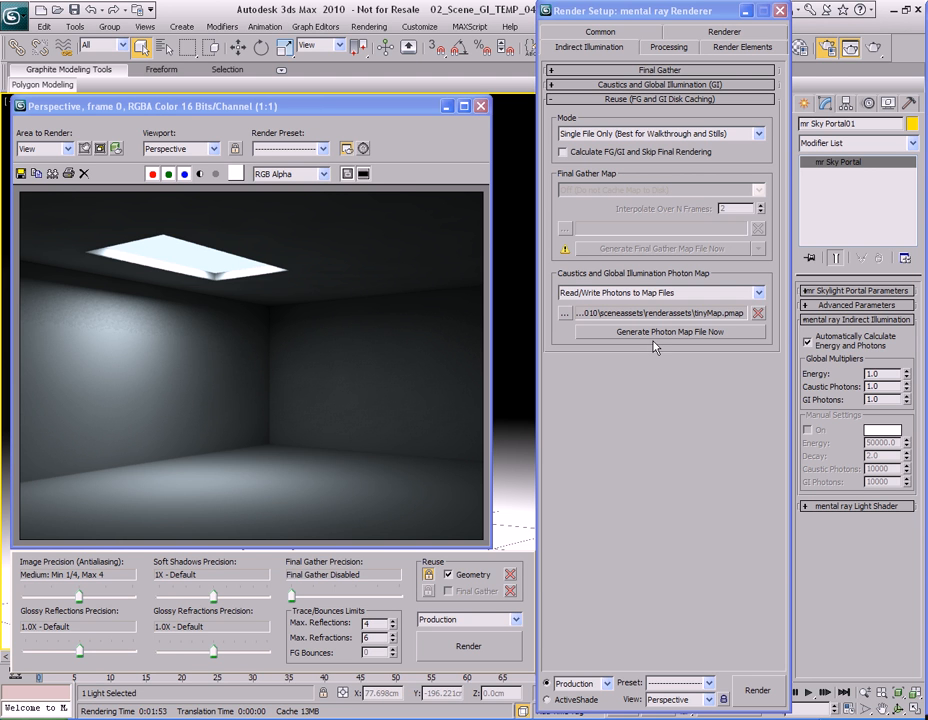
# Compare the file sizes of myPhotons.pmap and tinyMap.pmap in the renderassets folder using the Details view
pyautogui.click(566, 314)
pyautogui.rightClick(434, 344)
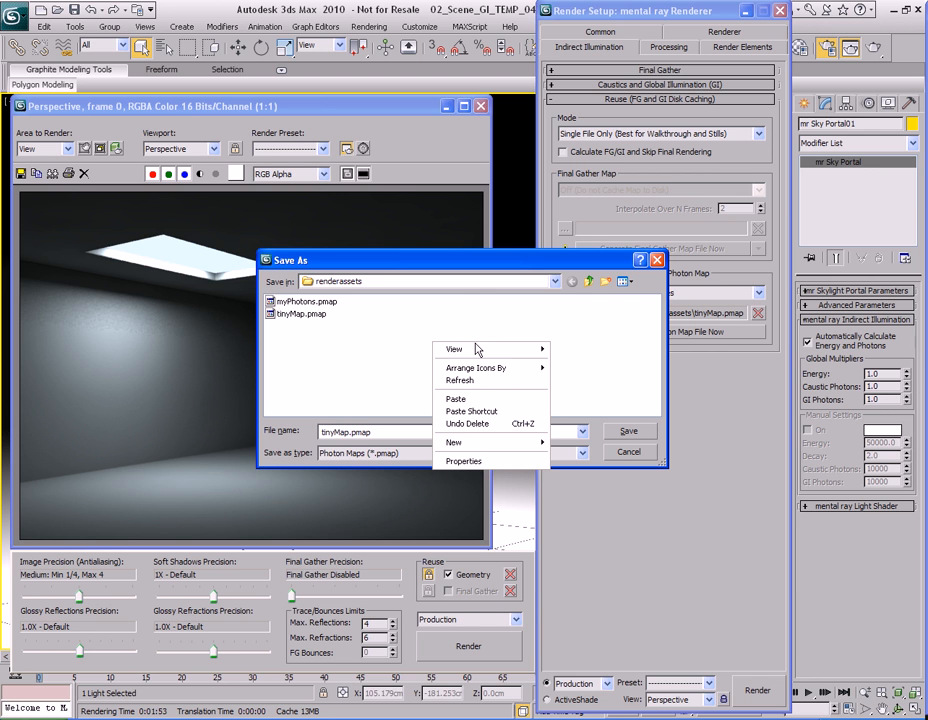
pyautogui.moveTo(455, 349)
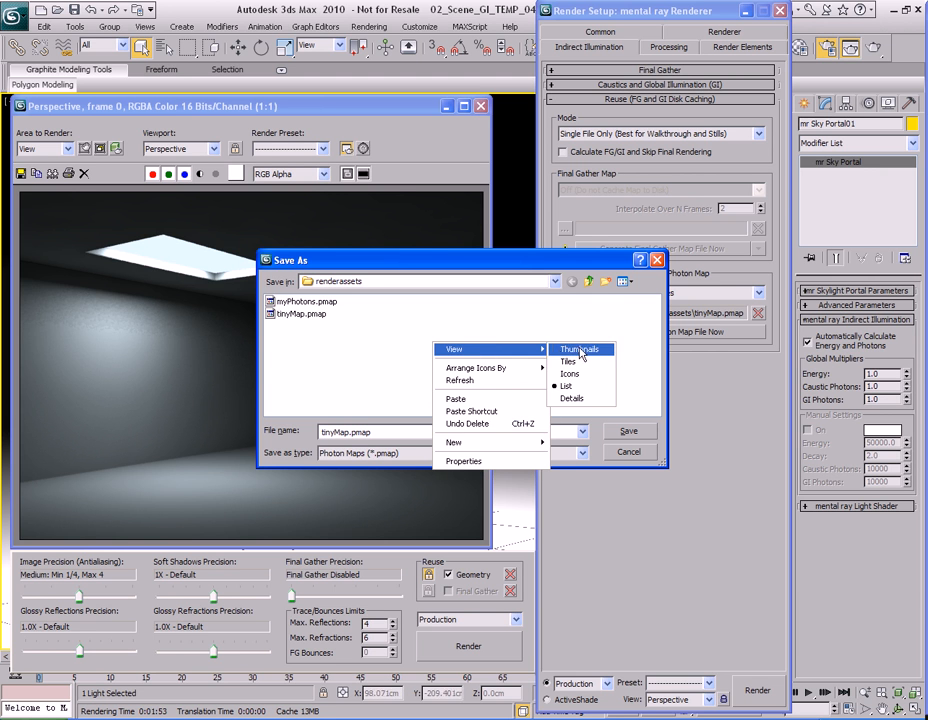
pyautogui.click(575, 400)
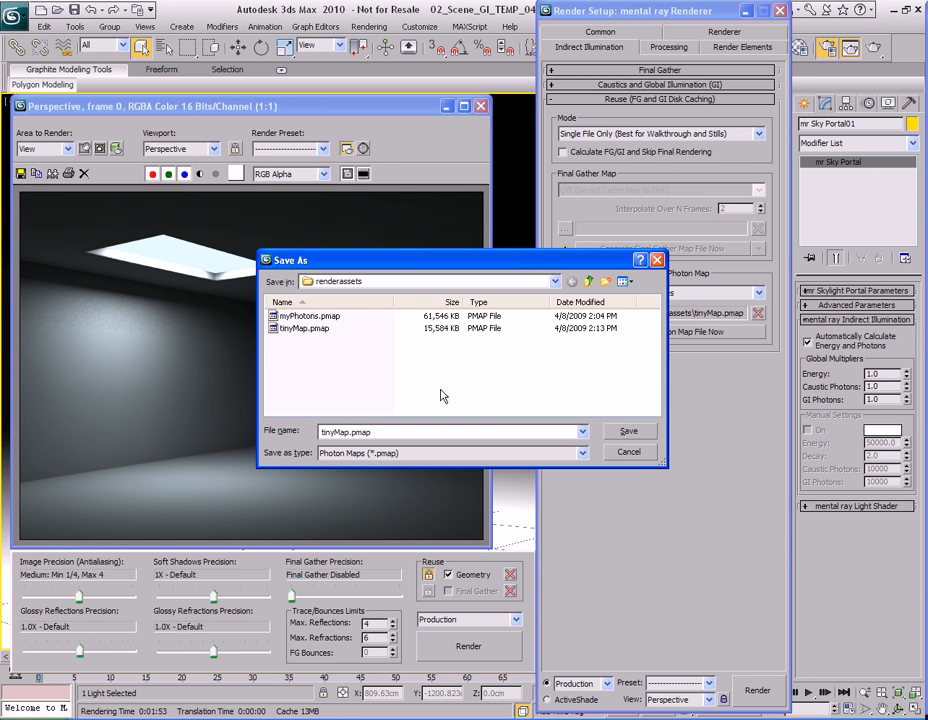
pyautogui.click(628, 452)
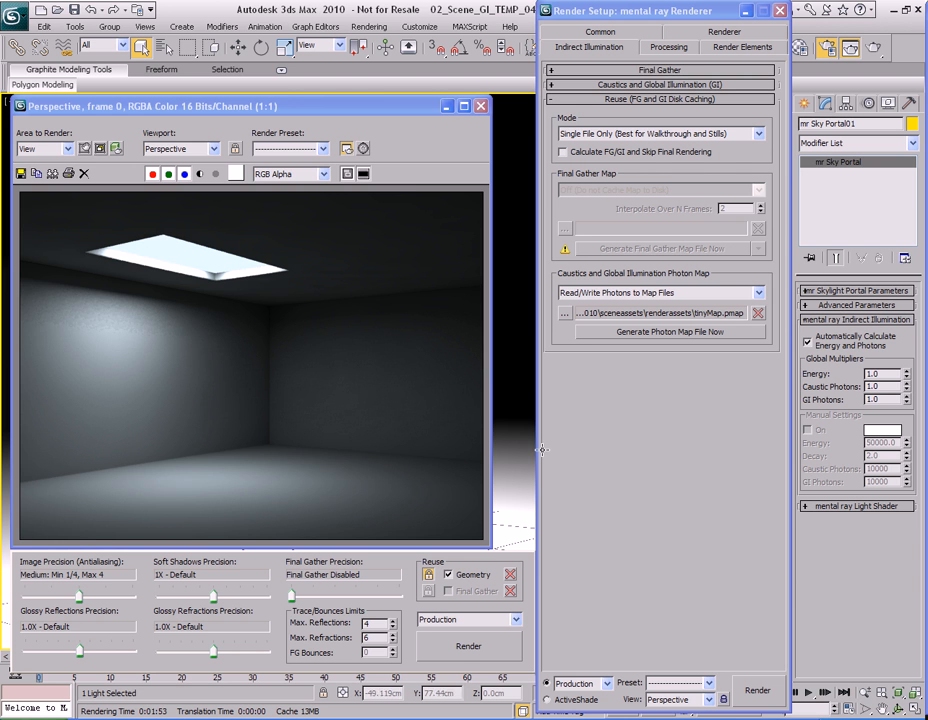
# Render the Perspective view with the tinyMap.pmap photon map and close the render settings
pyautogui.click(470, 650)
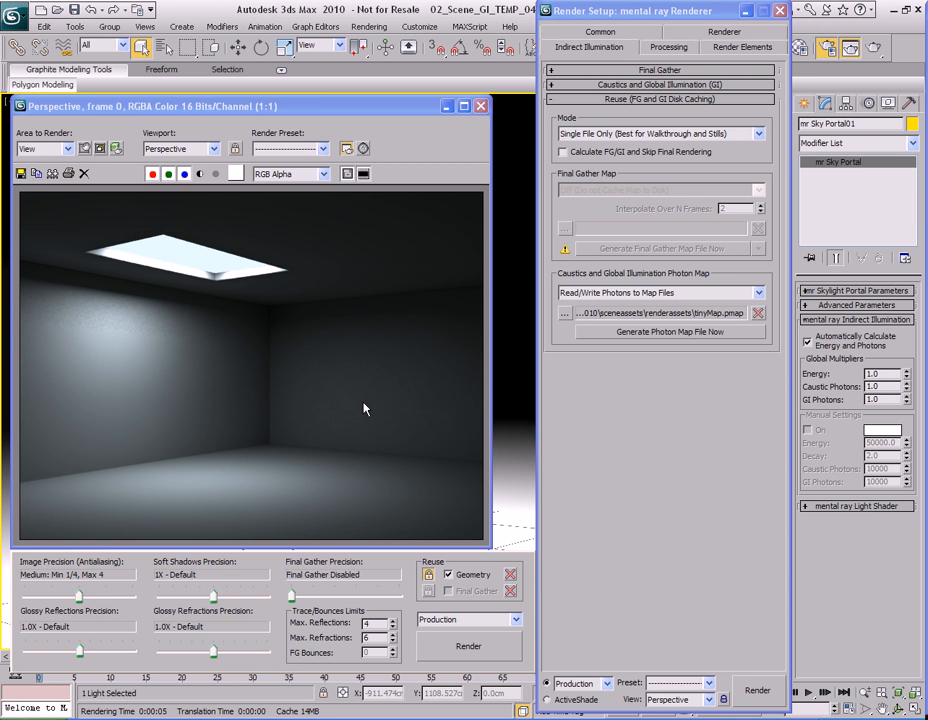
pyautogui.click(780, 11)
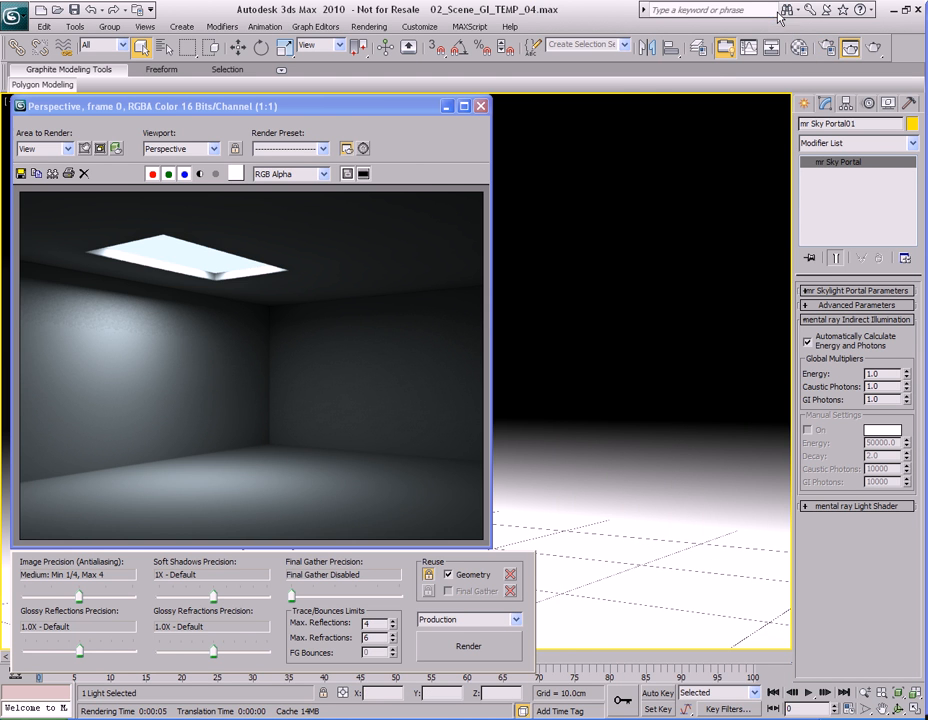
# Hide the rendered frame window's extra controls and move the window aside to uncover part of the Perspective viewport
pyautogui.moveTo(375, 107); pyautogui.dragTo(540, 69)
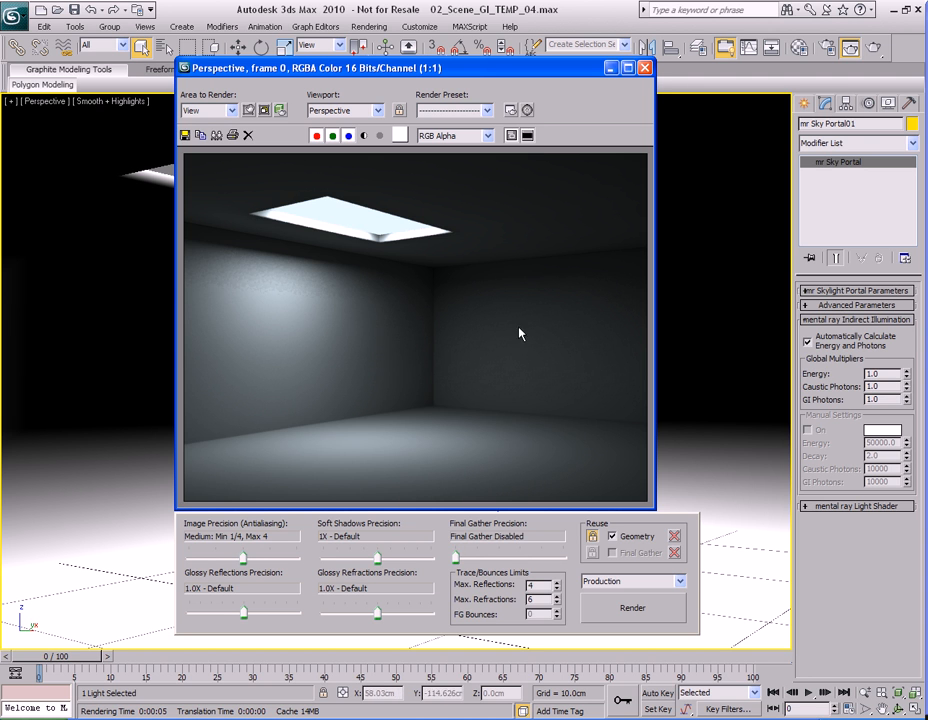
pyautogui.click(529, 138)
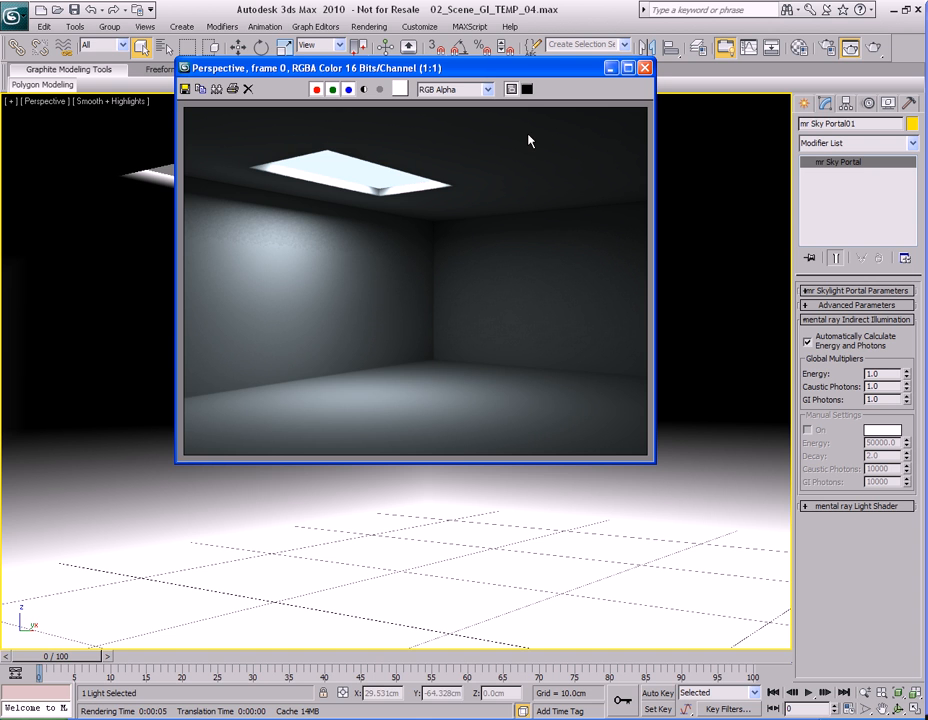
pyautogui.moveTo(530, 70); pyautogui.dragTo(530, 152)
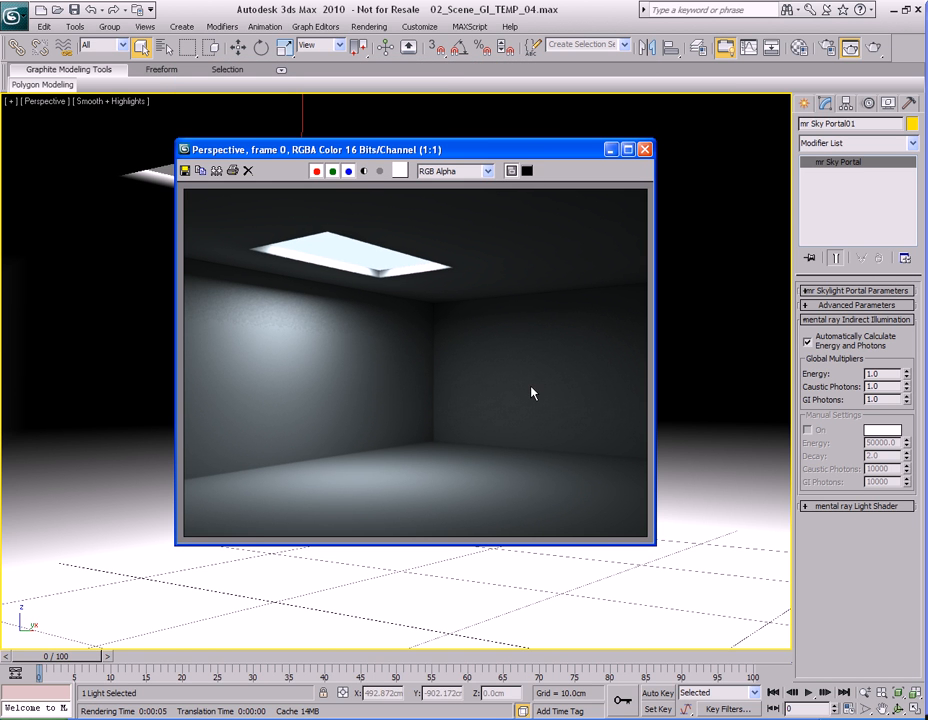
pyautogui.click(529, 172)
pyautogui.click(529, 172)
pyautogui.moveTo(464, 153); pyautogui.dragTo(492, 137)
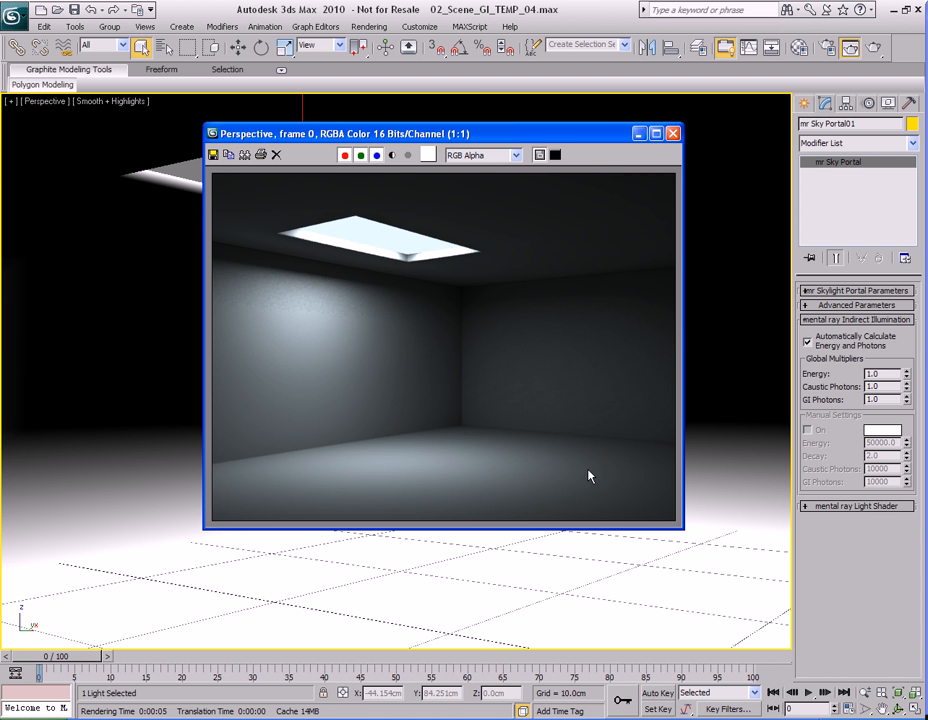
pyautogui.moveTo(602, 138); pyautogui.dragTo(478, 142)
# Render the room from seven different Perspective angles around the interior, reusing the cached photon map
pyautogui.keyDown('alt'); pyautogui.moveTo(650, 472); pyautogui.dragTo(700, 470, button='middle'); pyautogui.keyUp('alt')
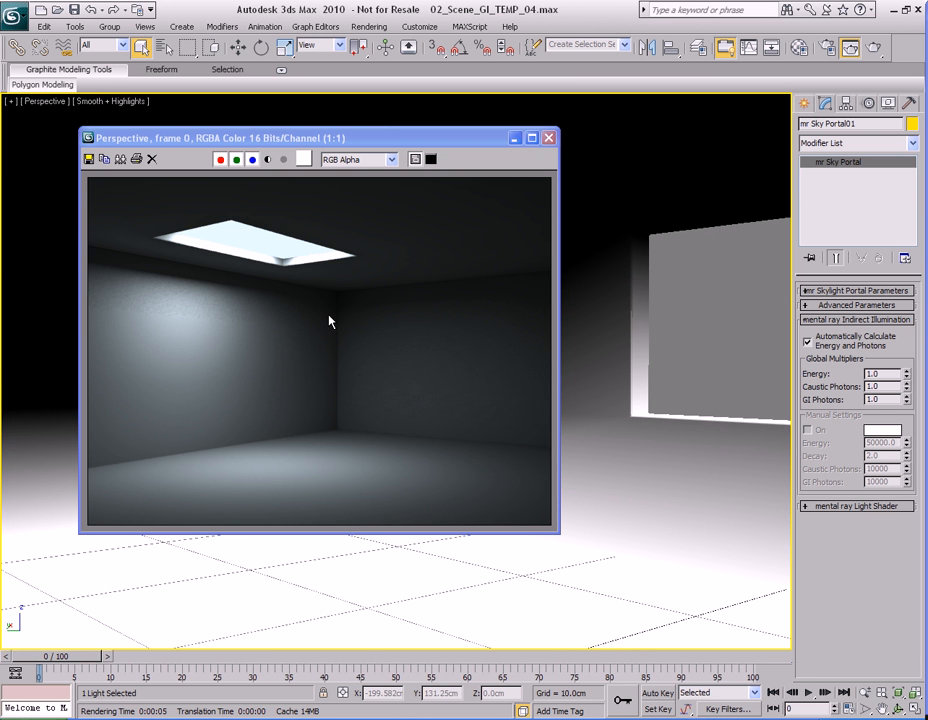
pyautogui.hotkey('shift', 'q')
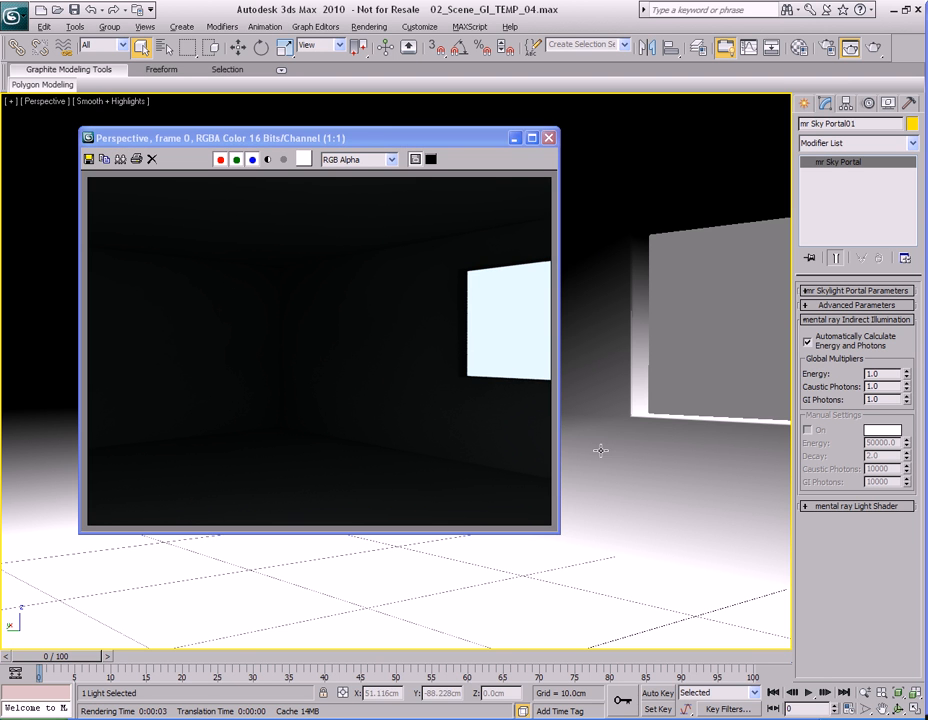
pyautogui.keyDown('alt'); pyautogui.moveTo(605, 449); pyautogui.dragTo(704, 451, button='middle'); pyautogui.keyUp('alt')
pyautogui.hotkey('shift', 'q')
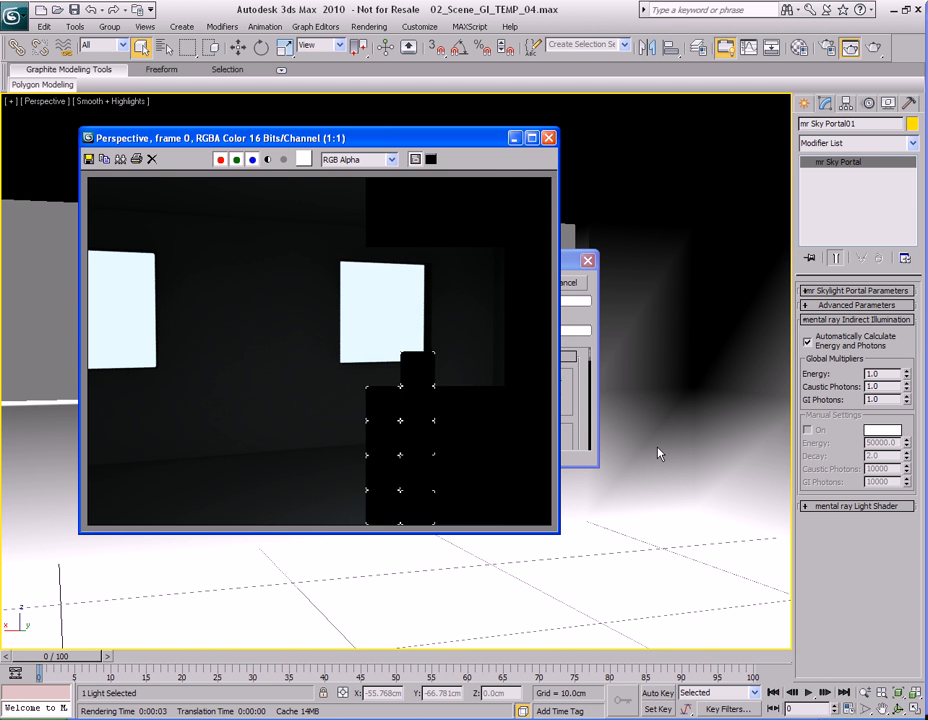
pyautogui.keyDown('alt'); pyautogui.moveTo(617, 470); pyautogui.dragTo(665, 522, button='middle'); pyautogui.keyUp('alt')
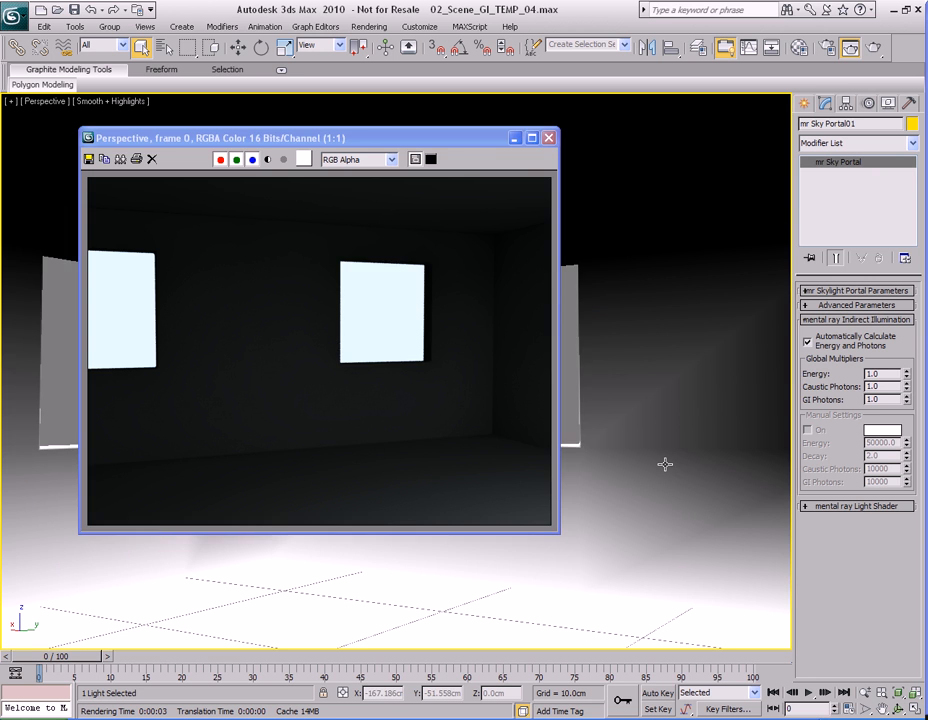
pyautogui.hotkey('shift', 'q')
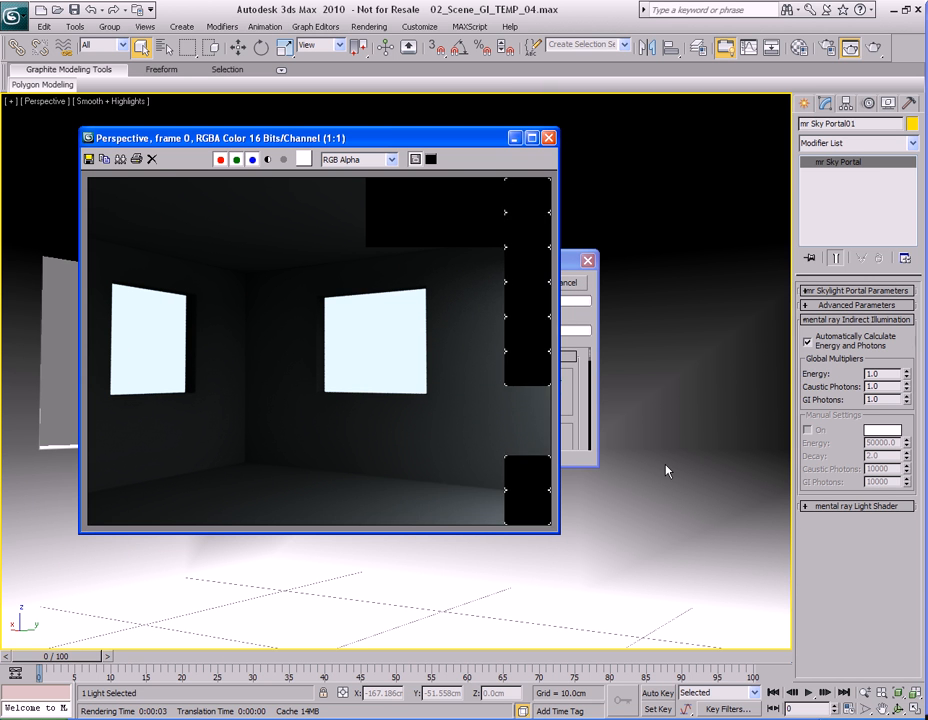
pyautogui.keyDown('alt'); pyautogui.moveTo(630, 474); pyautogui.dragTo(700, 474, button='middle'); pyautogui.keyUp('alt')
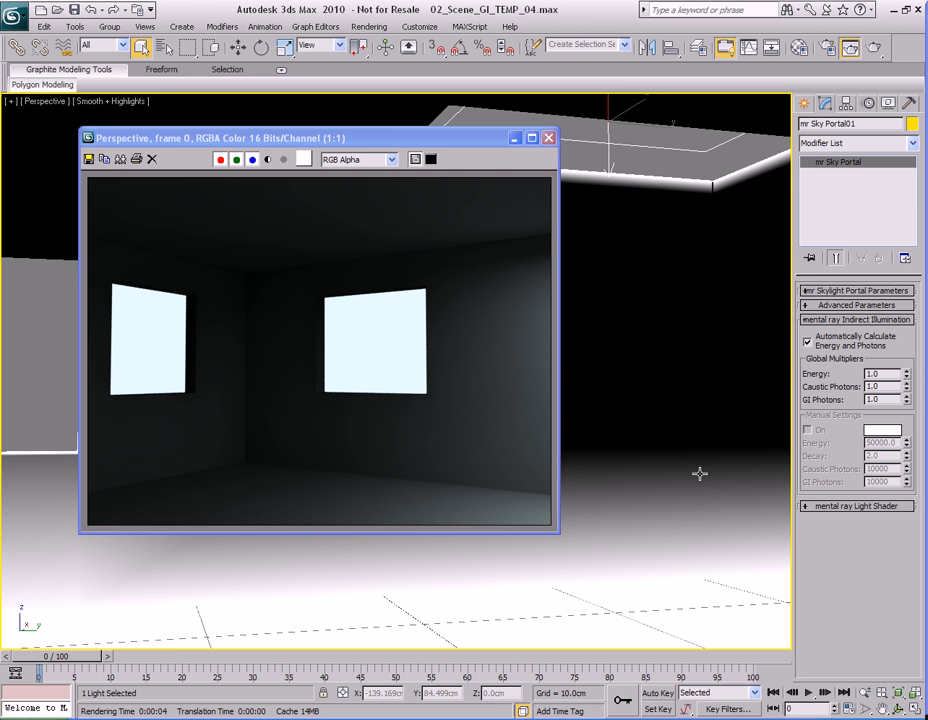
pyautogui.hotkey('shift', 'q')
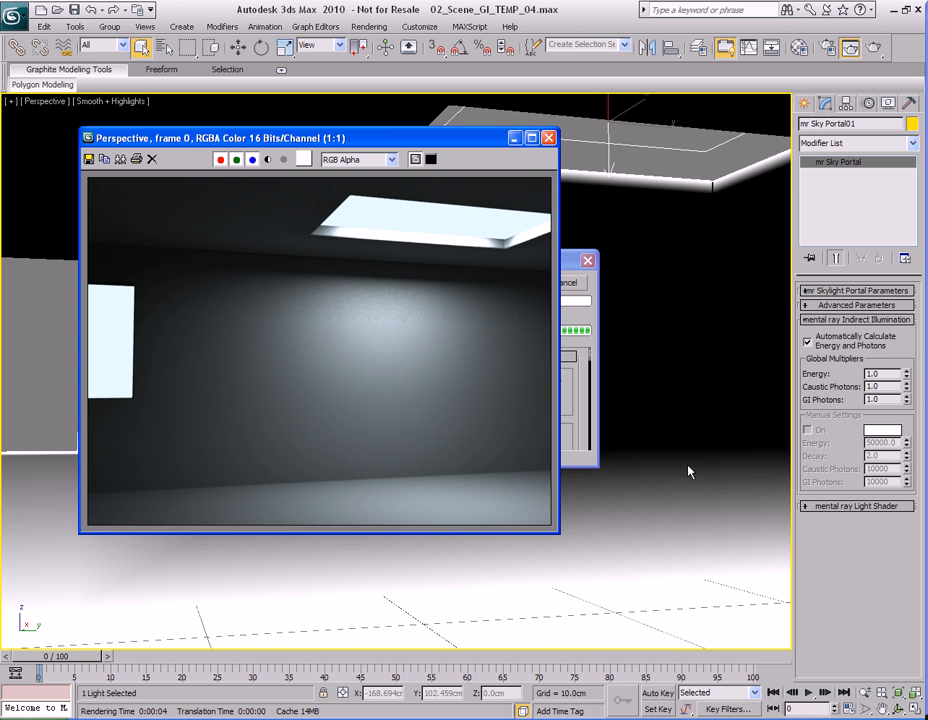
pyautogui.keyDown('alt'); pyautogui.moveTo(611, 474); pyautogui.dragTo(679, 472, button='middle'); pyautogui.keyUp('alt')
pyautogui.hotkey('shift', 'q')
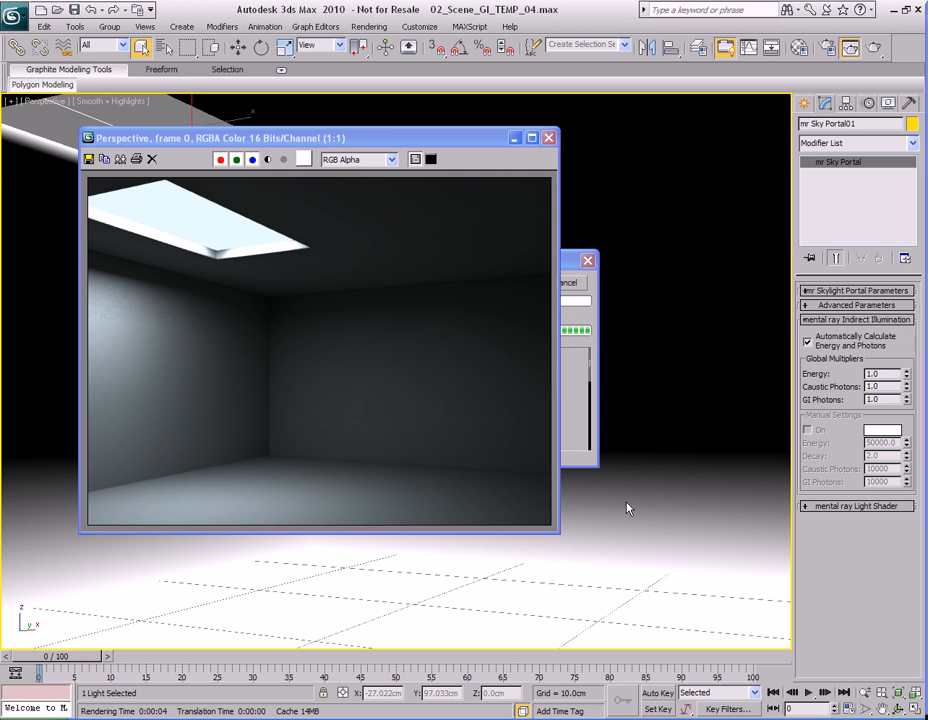
pyautogui.keyDown('alt'); pyautogui.moveTo(617, 502); pyautogui.dragTo(716, 502, button='middle'); pyautogui.keyUp('alt')
pyautogui.hotkey('shift', 'q')
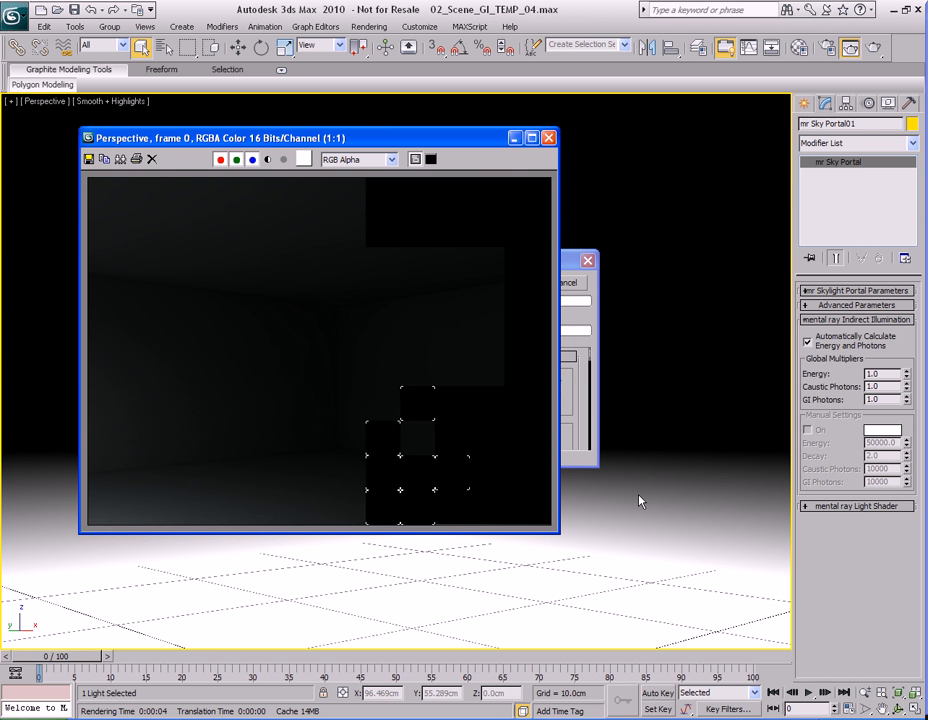
pyautogui.keyDown('alt'); pyautogui.moveTo(679, 493); pyautogui.dragTo(565, 491, button='middle'); pyautogui.keyUp('alt')
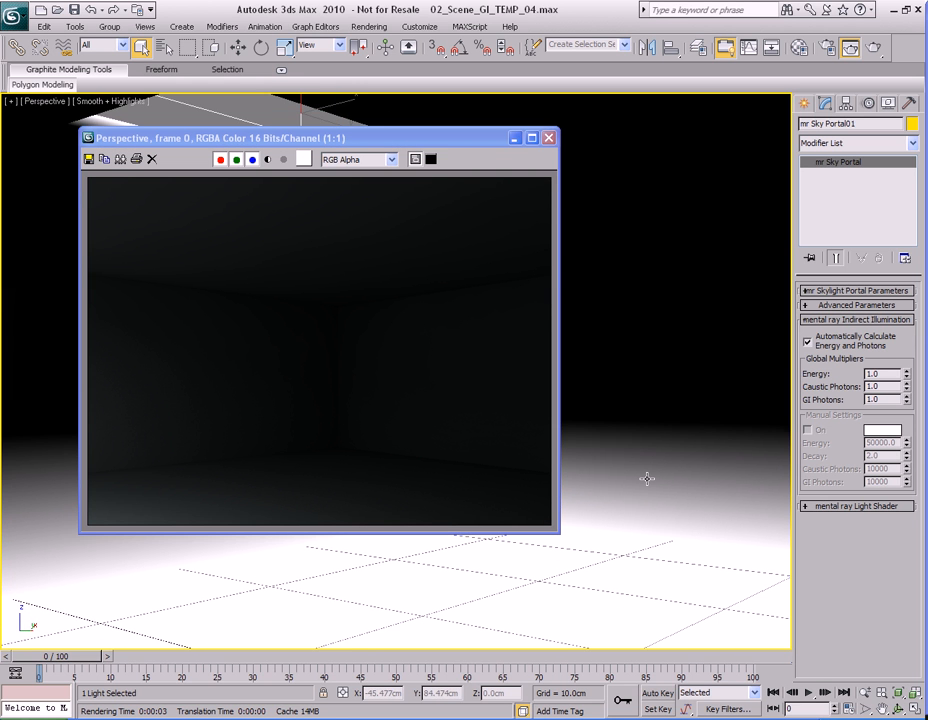
pyautogui.hotkey('shift', 'q')
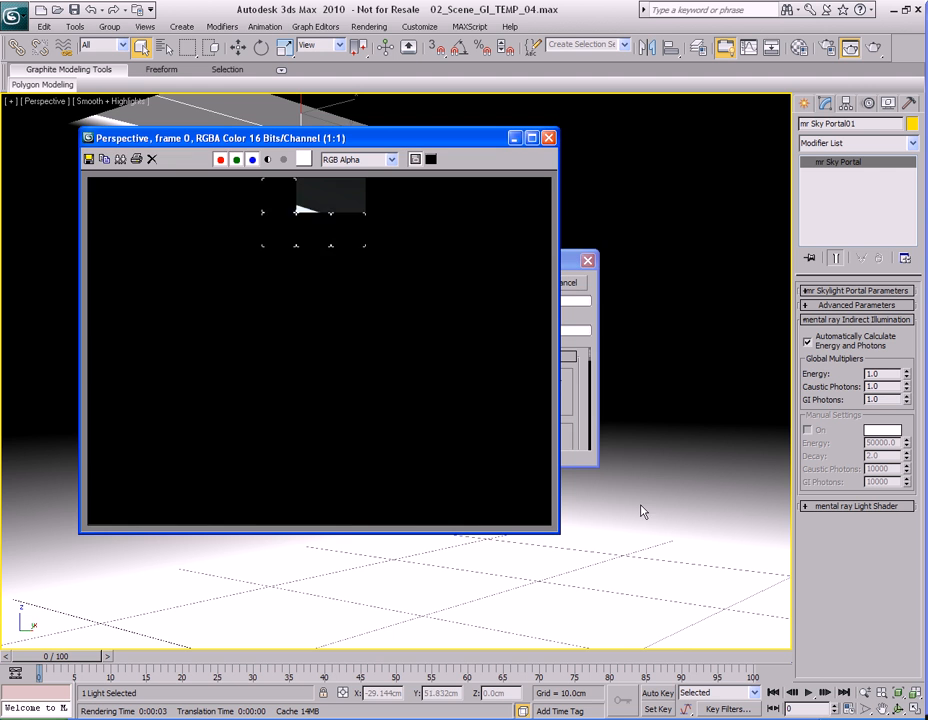